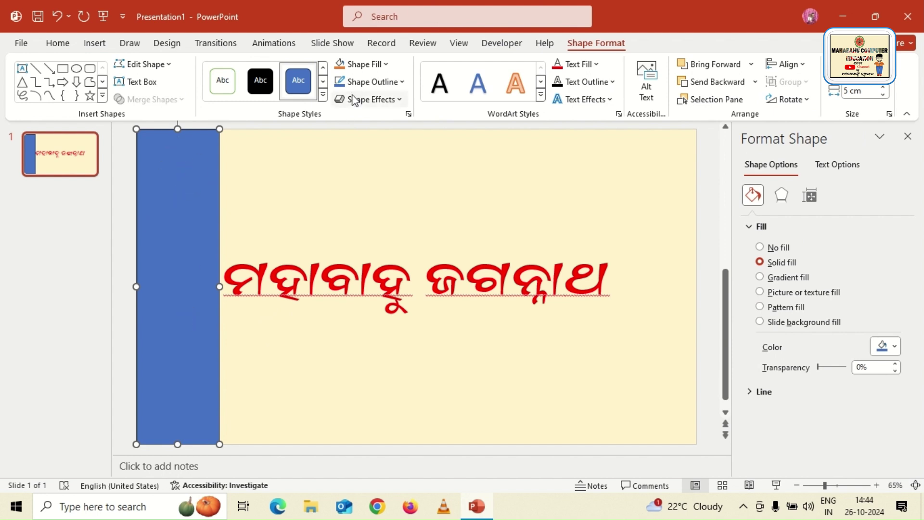
Remove the blue rectangle's outline and fill it with the pale yellow that matches the slide background.
click(399, 82)
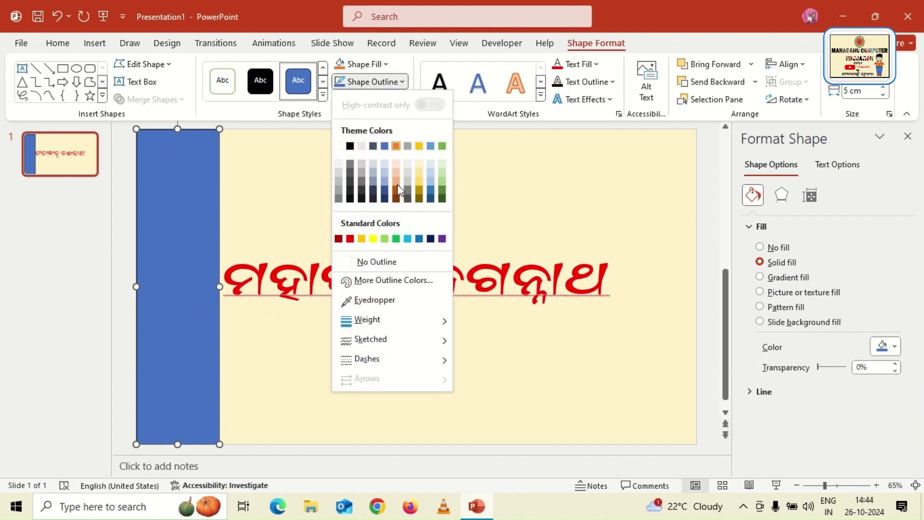
click(378, 261)
click(364, 64)
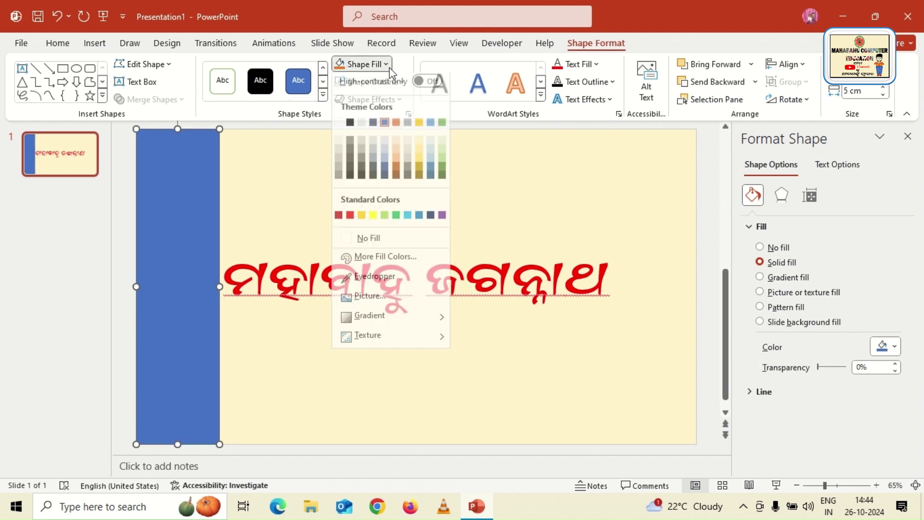
click(419, 148)
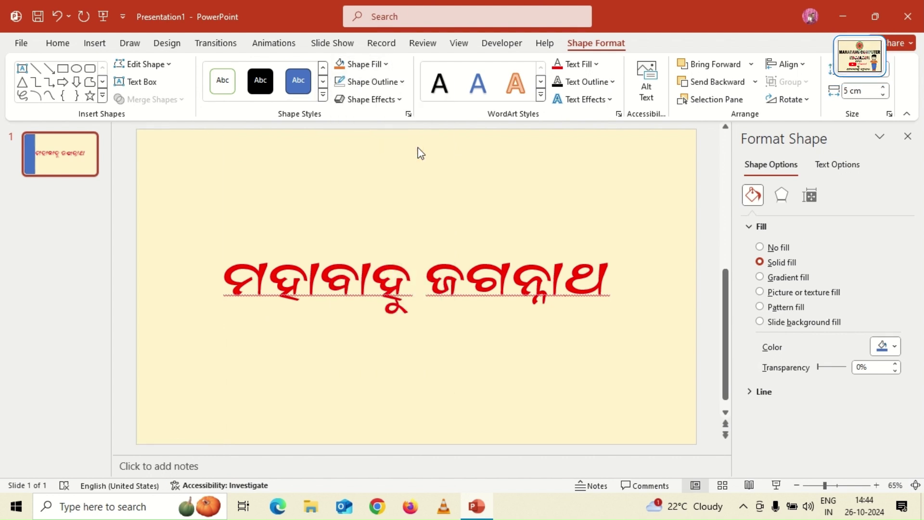
click(454, 169)
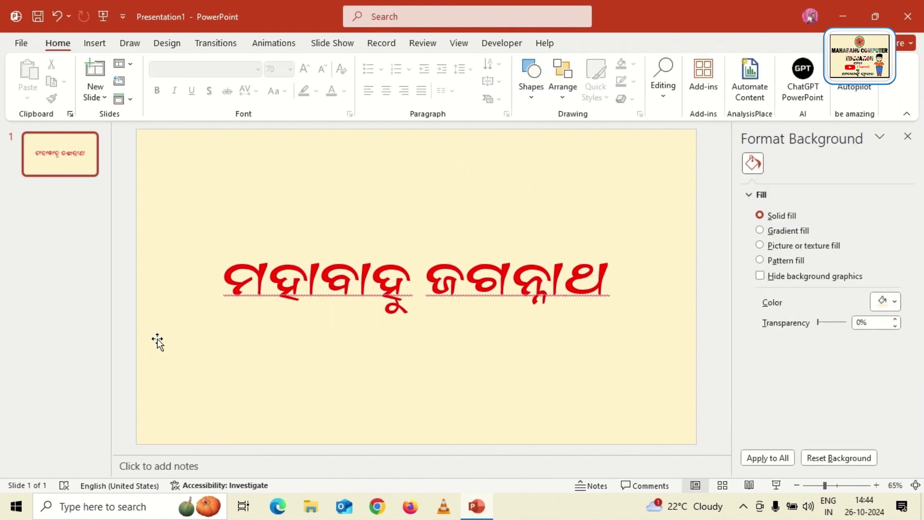
Bring the background-coloured rectangle to the front, ahead of the title text.
click(156, 258)
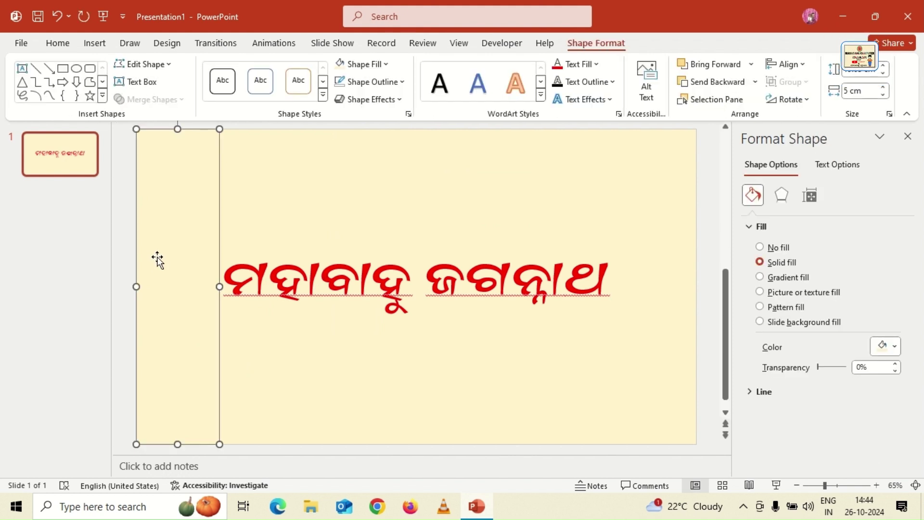
right_click(158, 259)
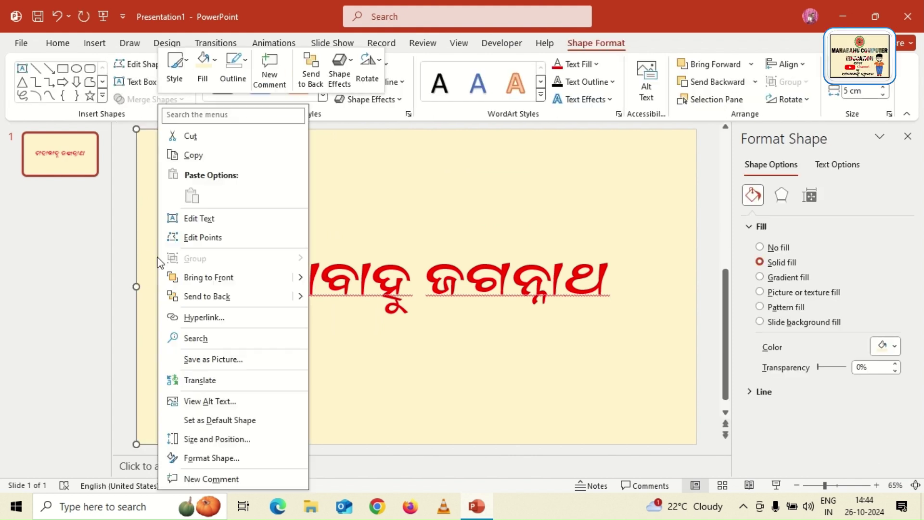
click(207, 281)
click(312, 277)
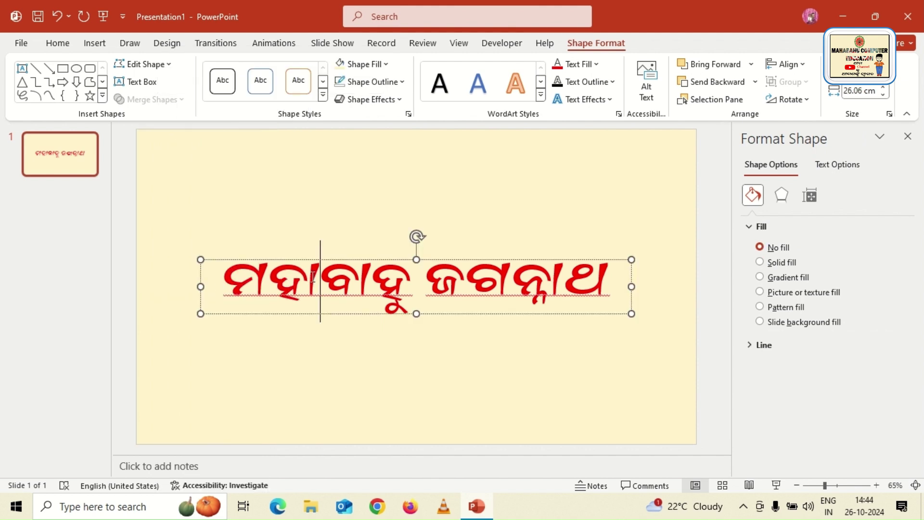
Shift the title text box slightly to the right so its text starts farther from the rectangle.
mouse_move(419, 260)
mouse_down()
mouse_move(376, 261)
mouse_move(427, 265)
mouse_up()
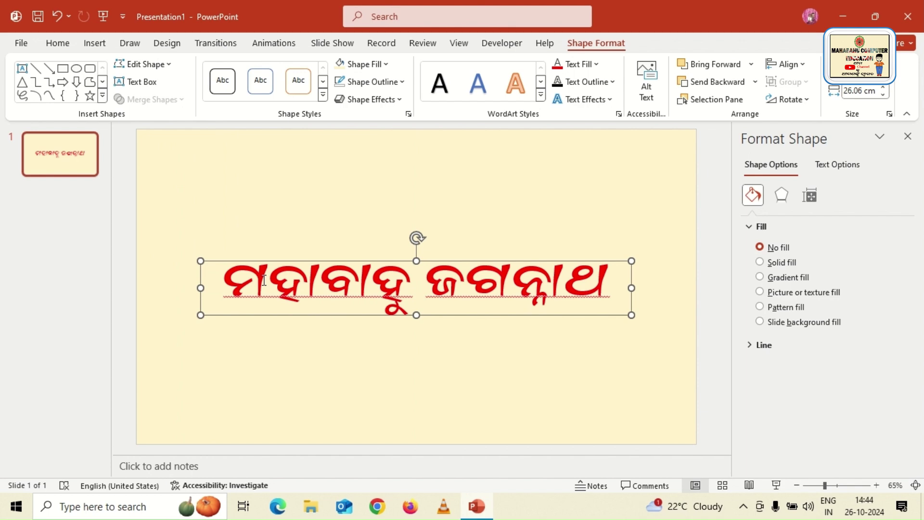
click(177, 225)
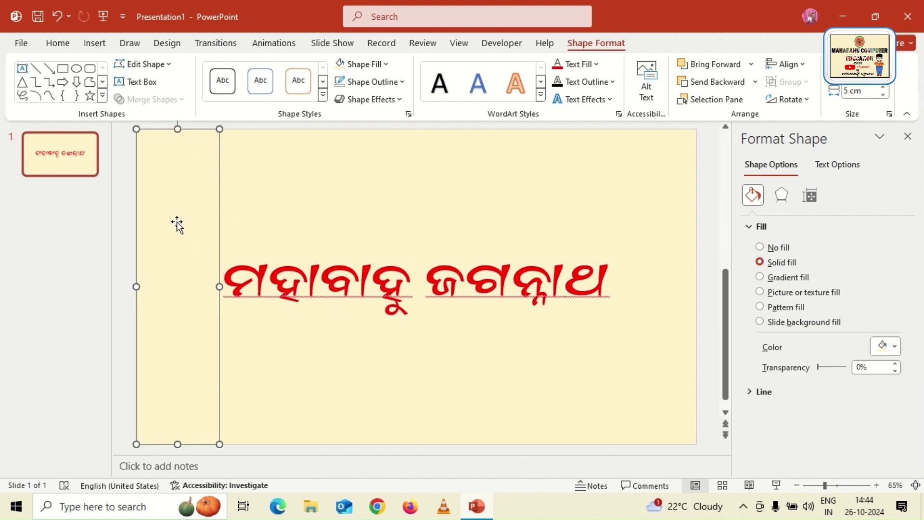
click(311, 260)
Draw a straight vertical line to the left of the title, extending above and below the text.
click(95, 43)
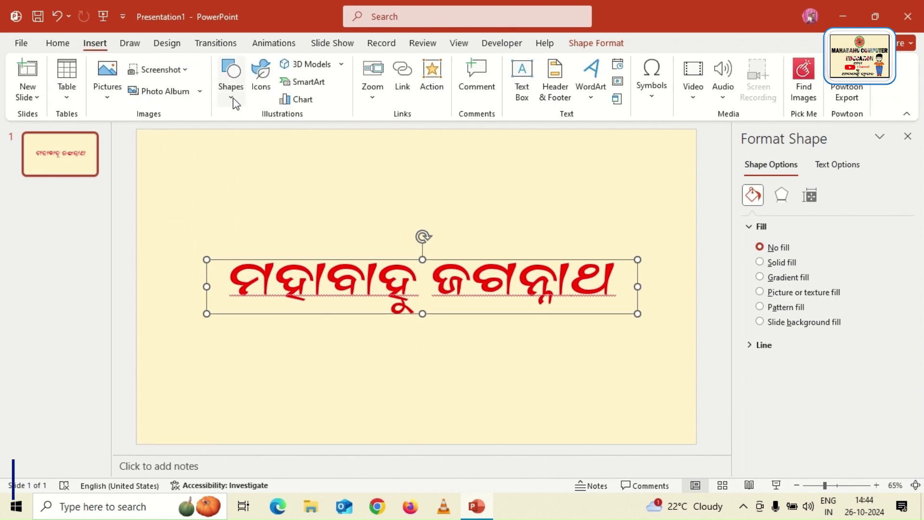
click(231, 94)
click(240, 133)
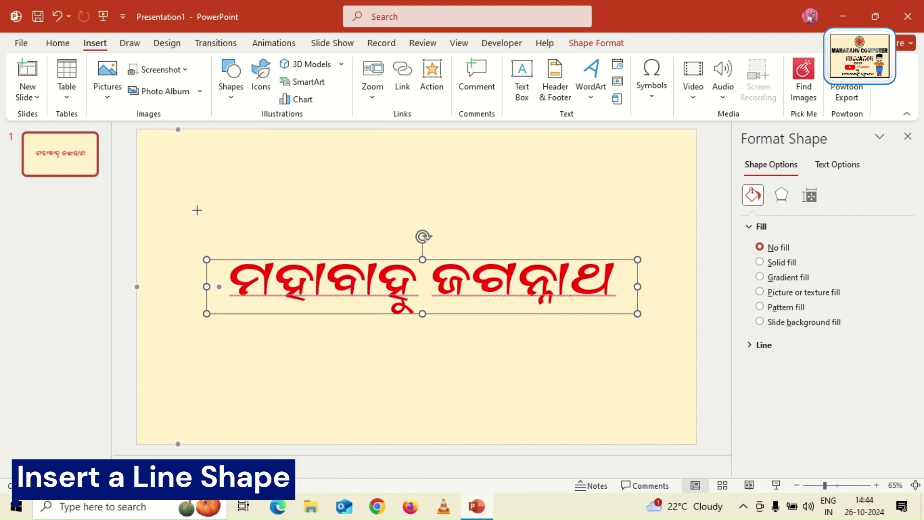
drag(195, 220, 195, 348)
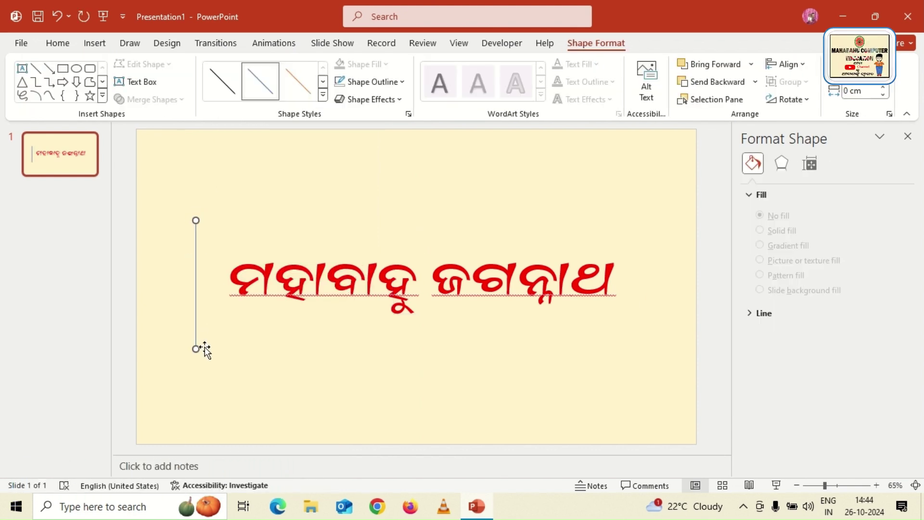
Nudge the vertical line rightward until it sits just before the title's first letter.
click(179, 291)
click(195, 255)
key(Right)
key(Right)
key(Right)
key(Right)
key(Right)
key(Right)
key(Right)
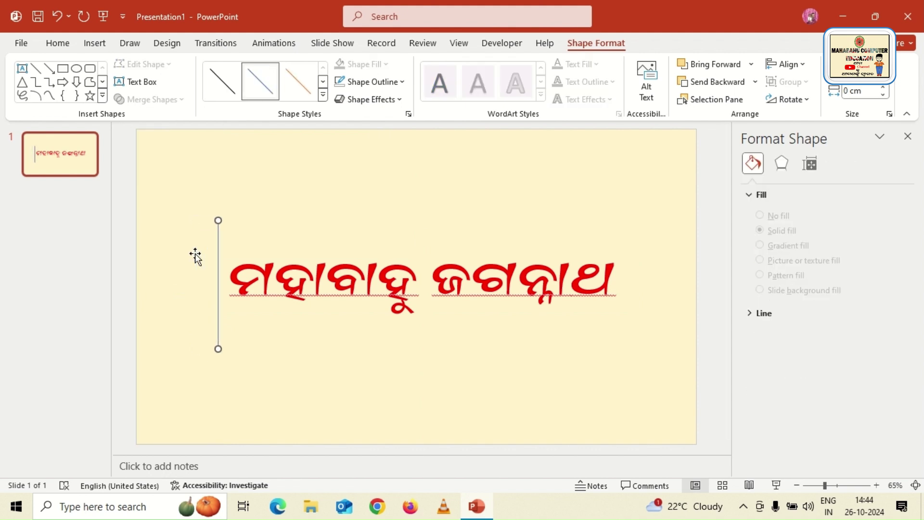
key(ctrl+Right)
key(ctrl+Right)
key(ctrl+Right)
key(ctrl+Right)
key(ctrl+Right)
key(ctrl+Right)
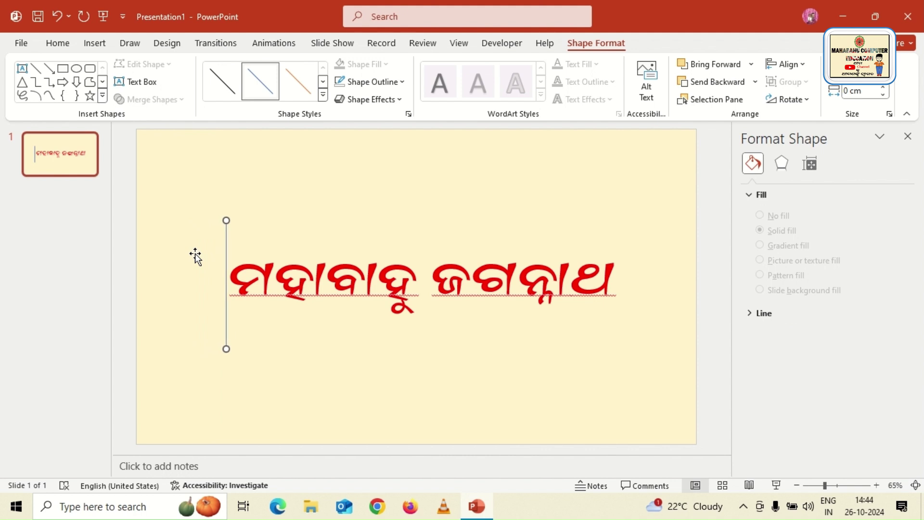
Apply the thick orange theme style to the vertical line and set its weight to 4½ pt.
click(322, 95)
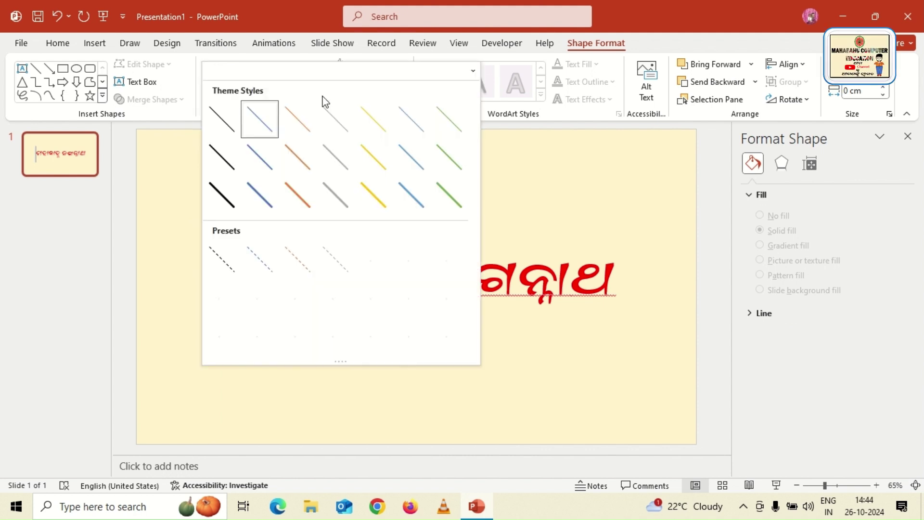
click(300, 195)
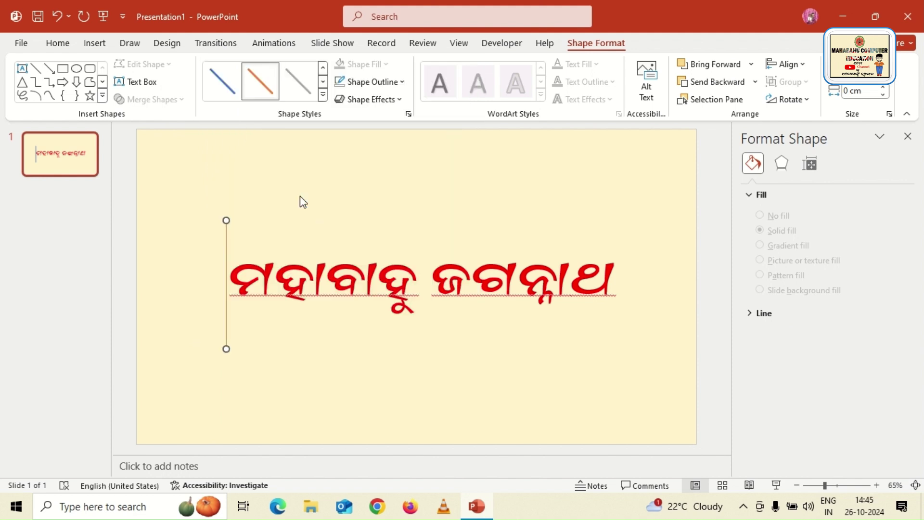
click(397, 84)
mouse_move(441, 324)
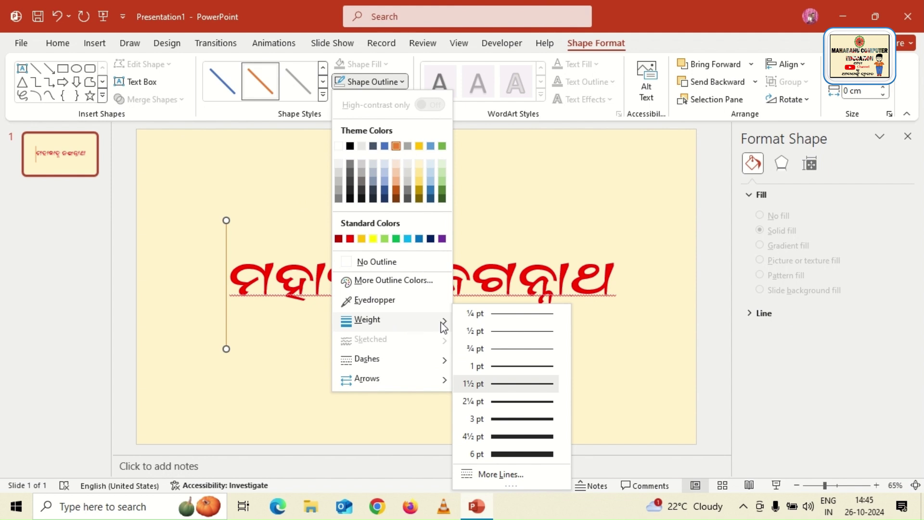
click(512, 438)
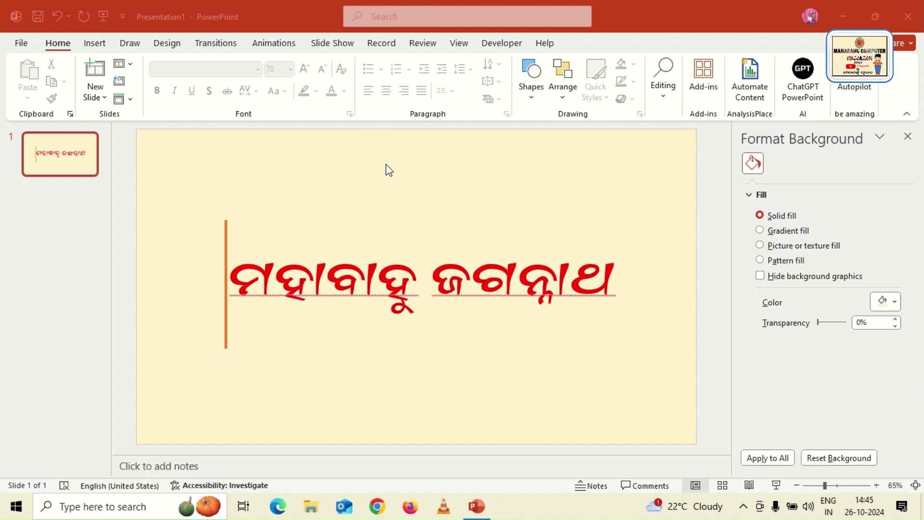
Insert the picture Lord jagannath.jpg from the Desktop folder into the slide.
click(90, 48)
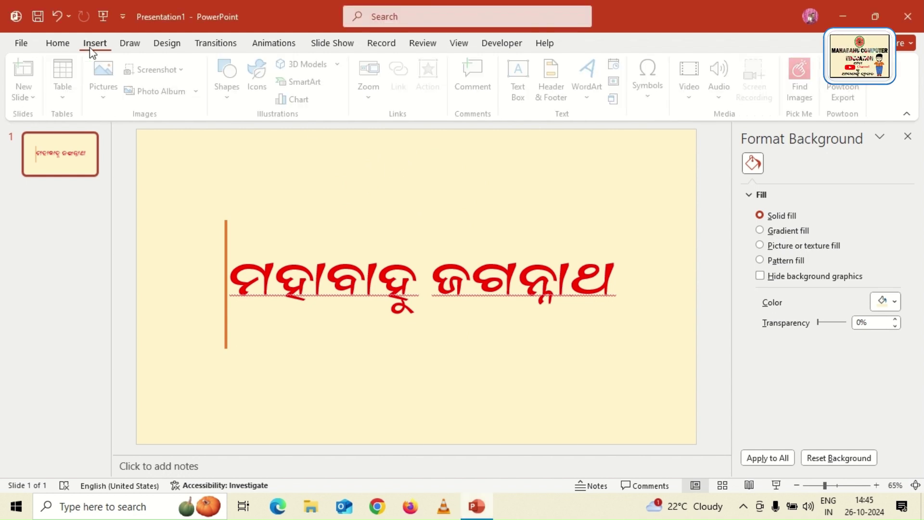
click(107, 102)
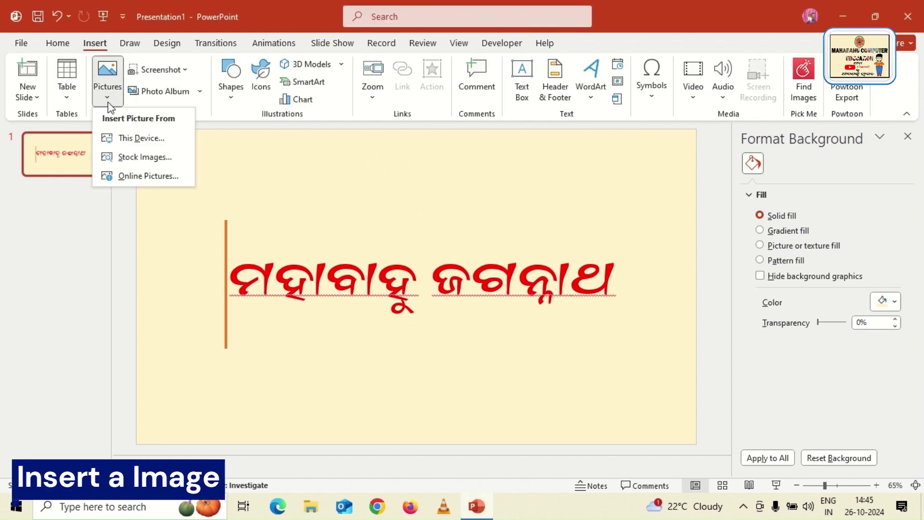
click(140, 136)
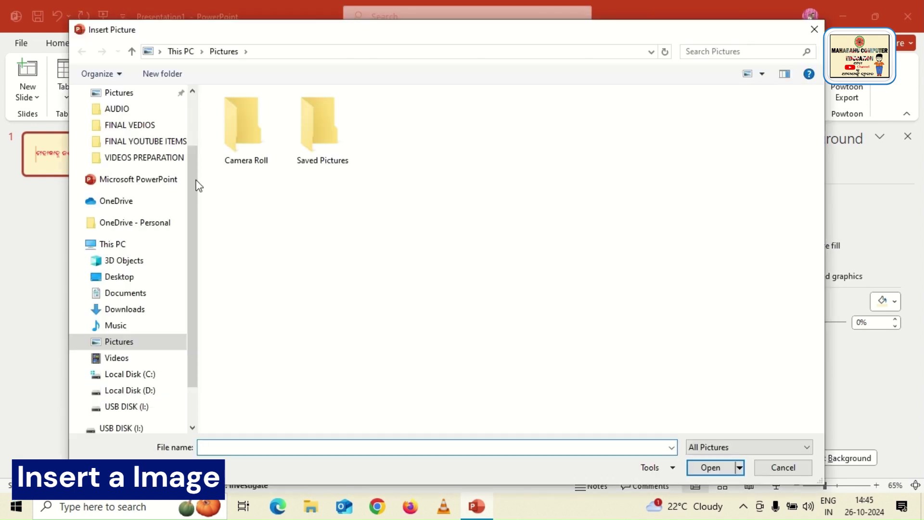
scroll(192, 167, up, 1)
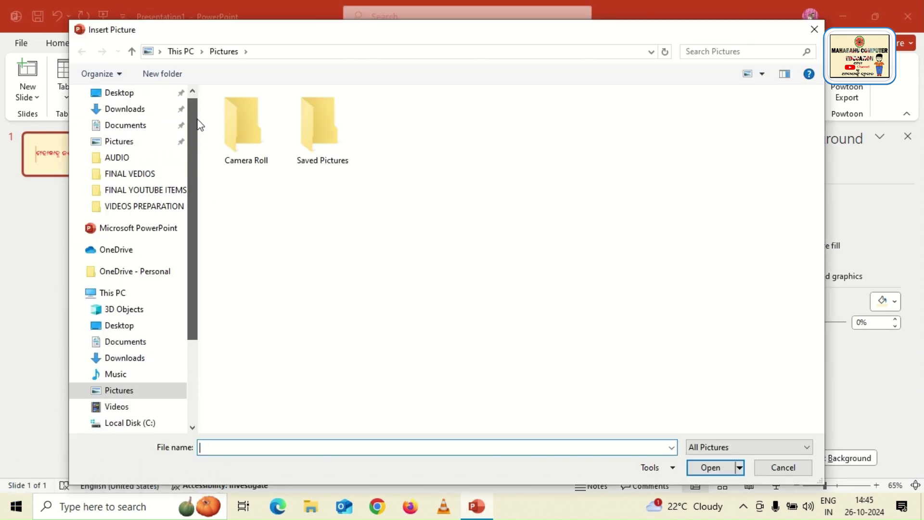
click(131, 98)
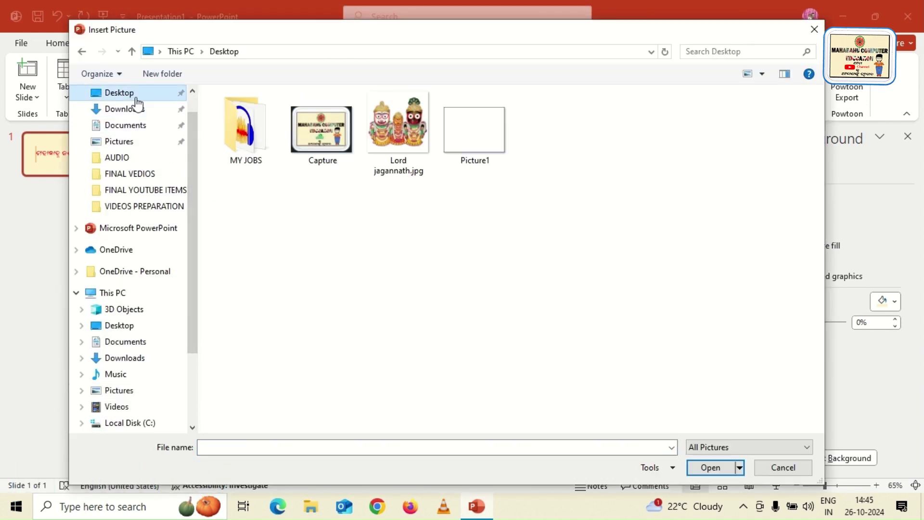
click(398, 126)
click(710, 467)
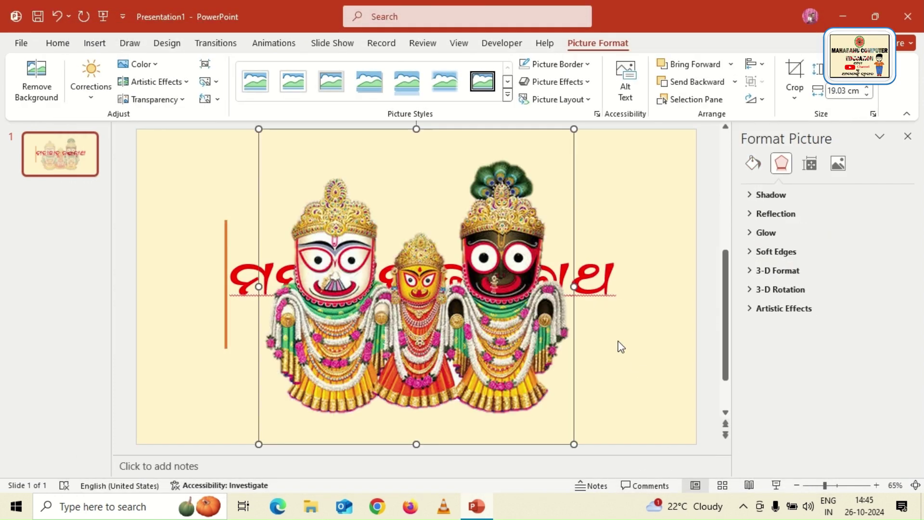
Shrink the deity picture to about 8.35 cm wide and place it centrally above the title text.
drag(573, 129, 416, 285)
drag(354, 391, 426, 216)
drag(483, 275, 468, 255)
drag(444, 195, 449, 205)
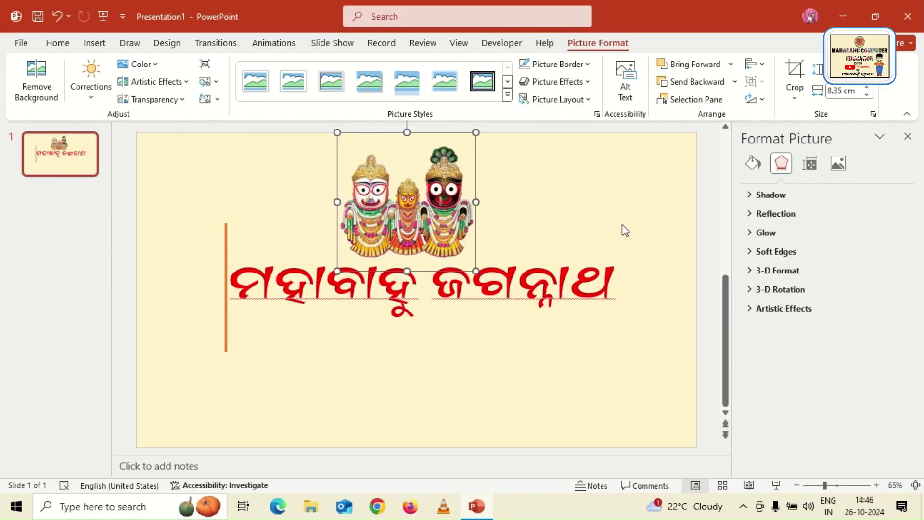
click(630, 212)
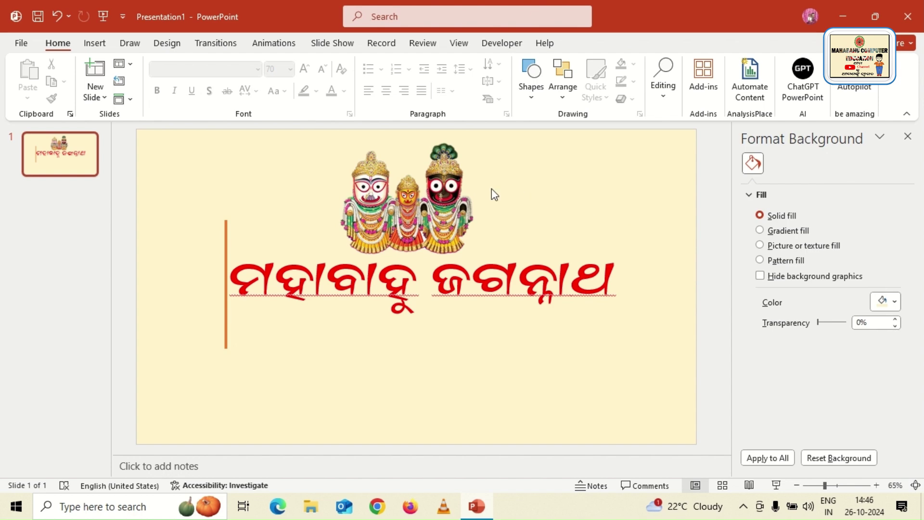
click(450, 155)
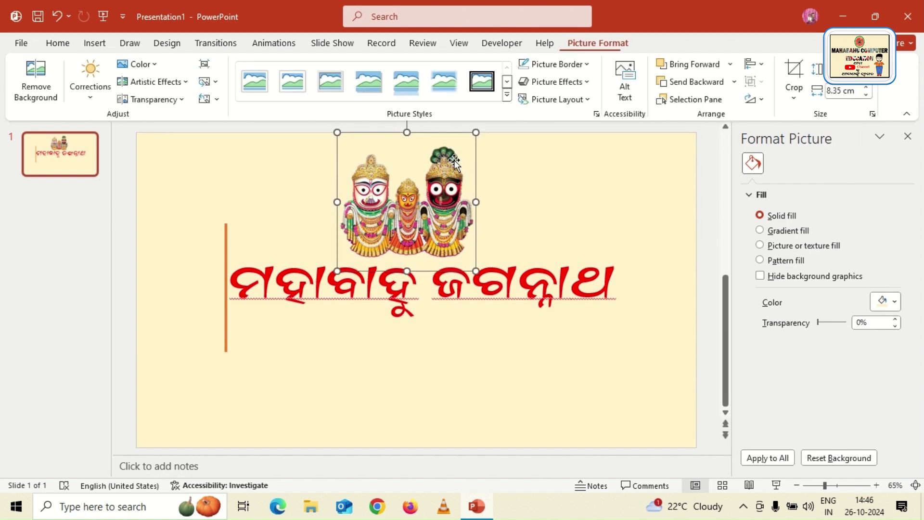
click(224, 234)
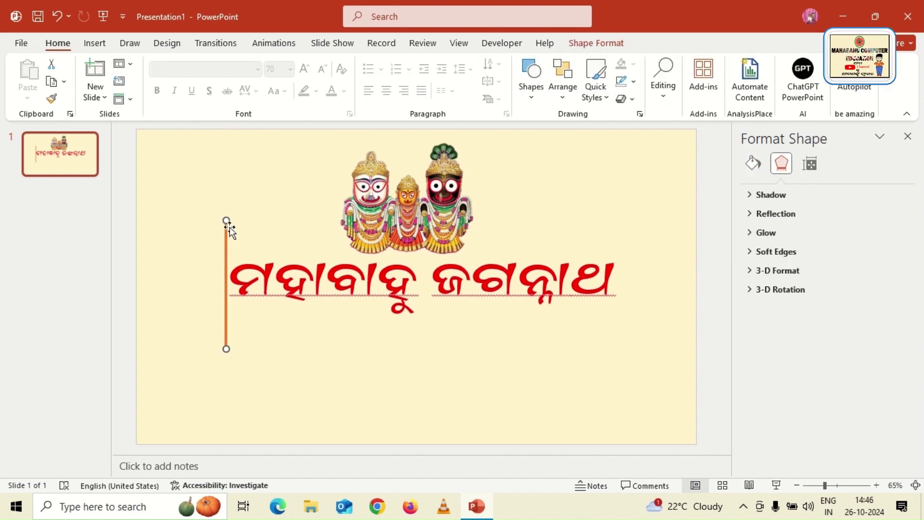
click(339, 277)
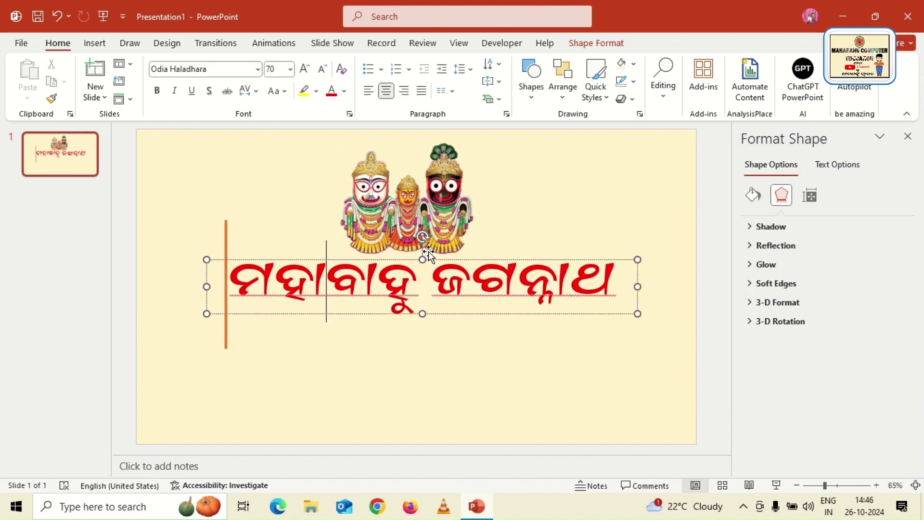
click(423, 238)
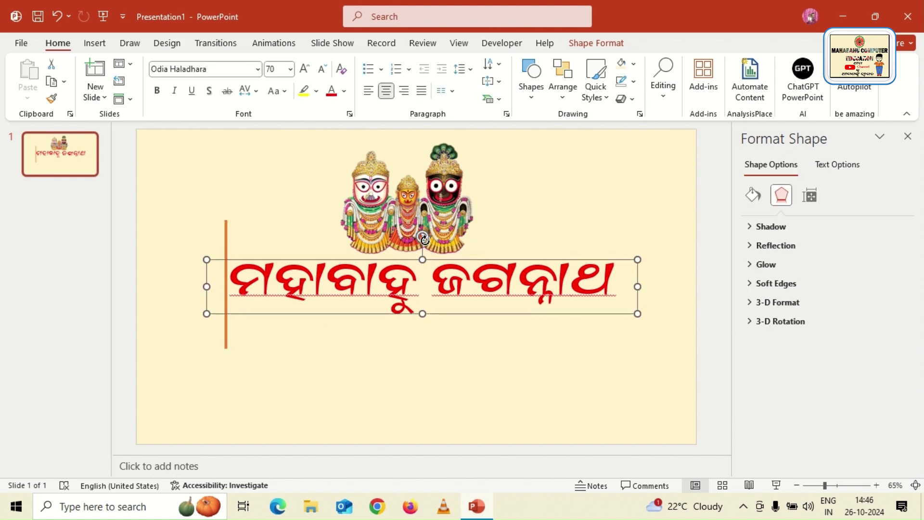
click(572, 183)
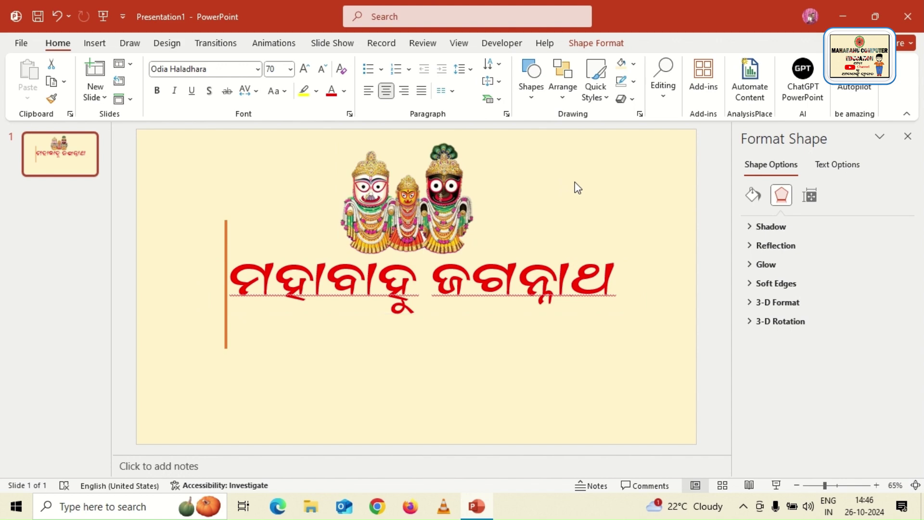
Add a Fade entrance animation to the deity picture.
click(444, 176)
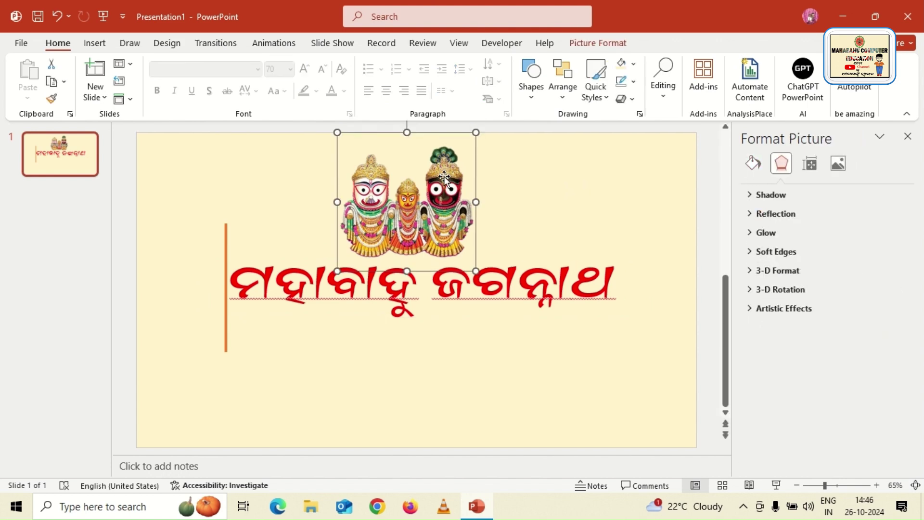
click(279, 45)
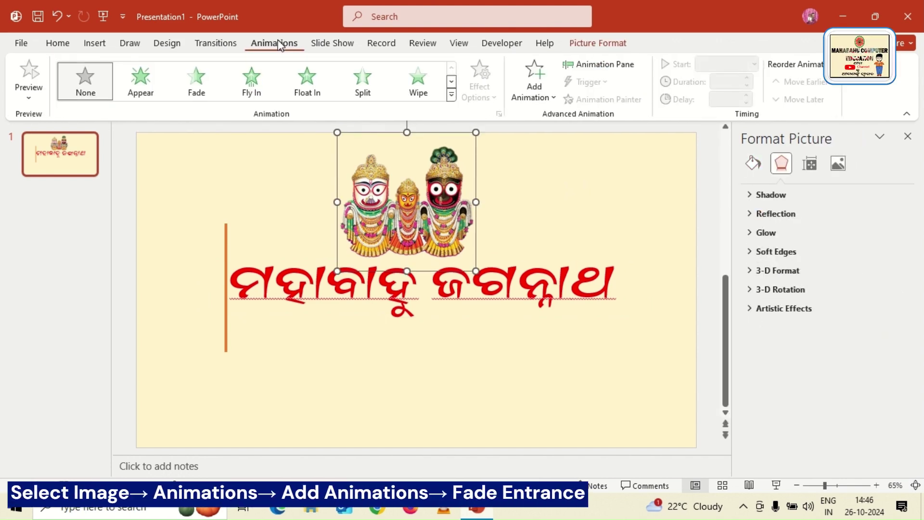
click(542, 85)
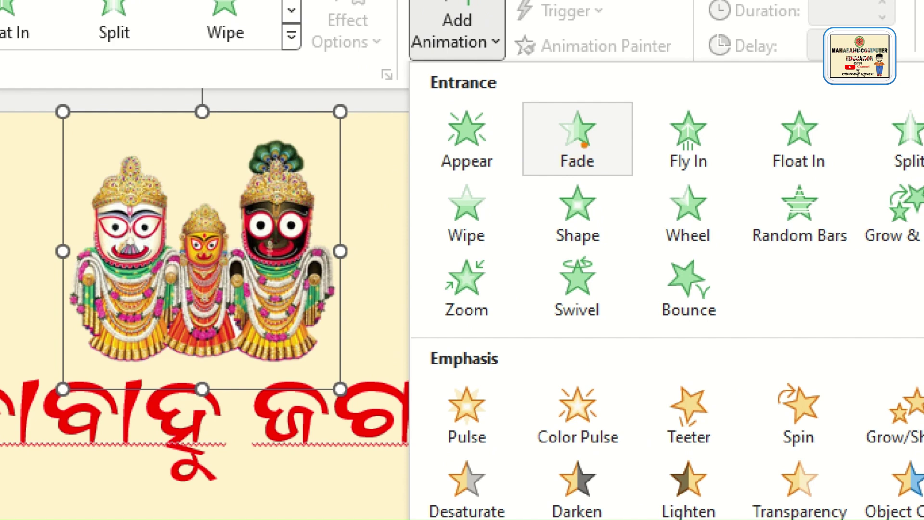
click(584, 144)
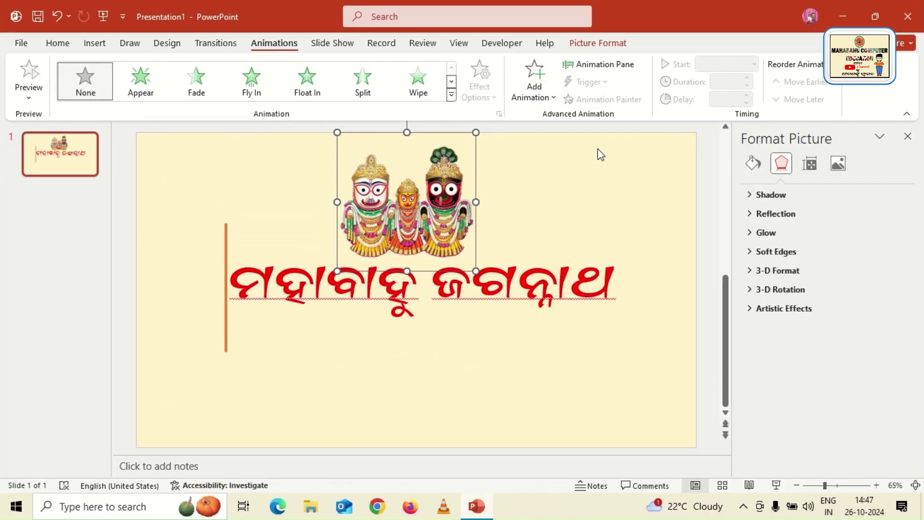
Apply a Fade entrance animation to the deity picture and set it to start With Previous.
click(534, 80)
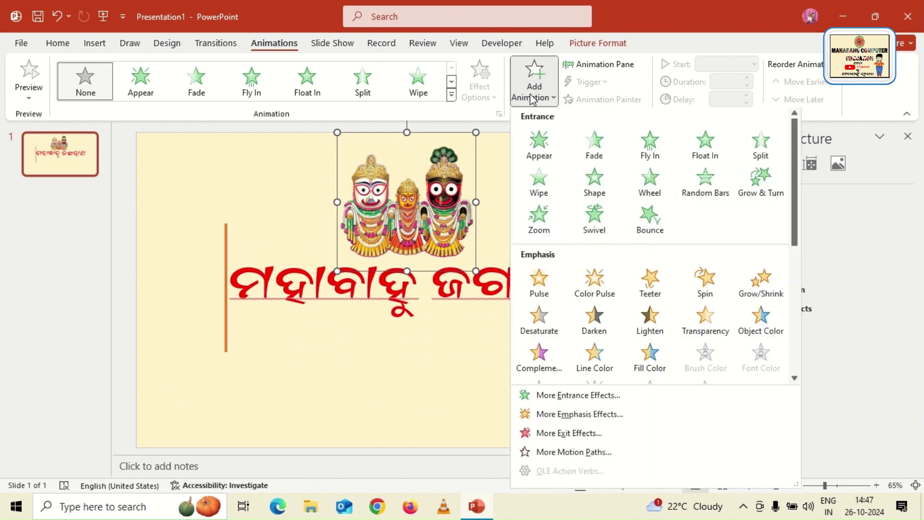
click(595, 145)
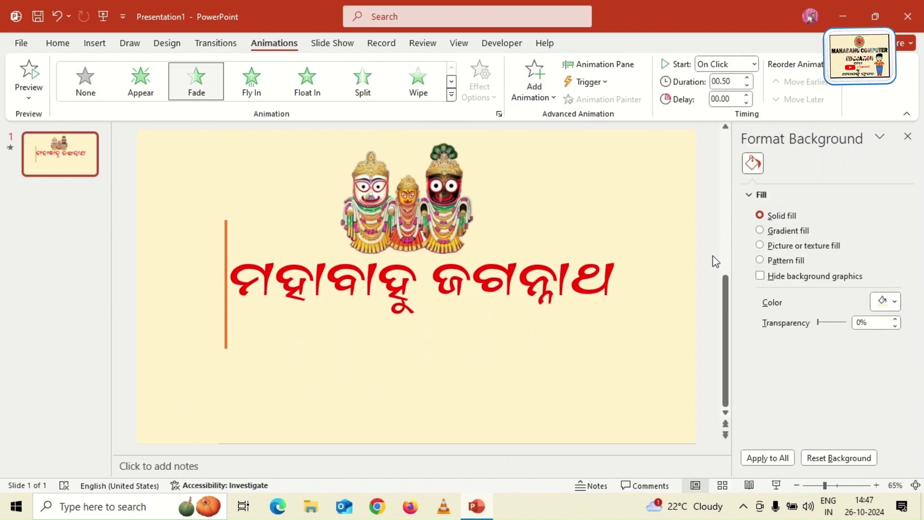
click(599, 68)
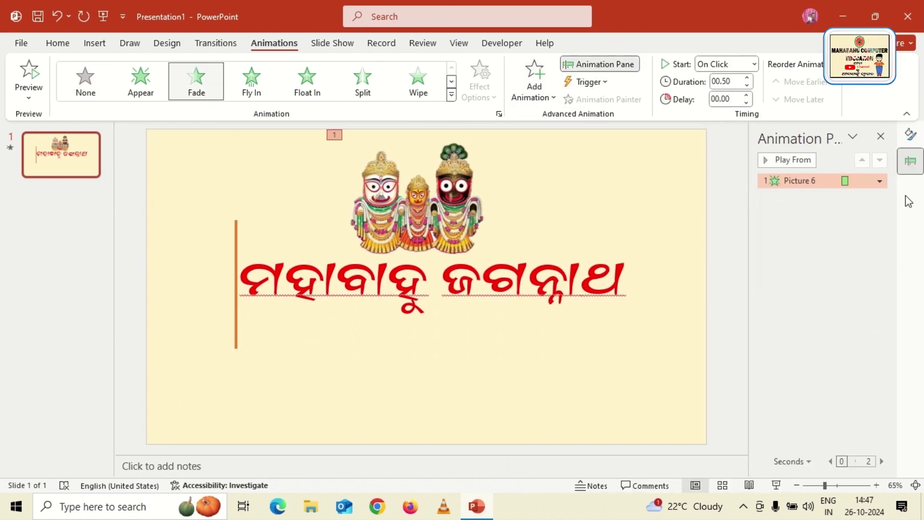
click(879, 181)
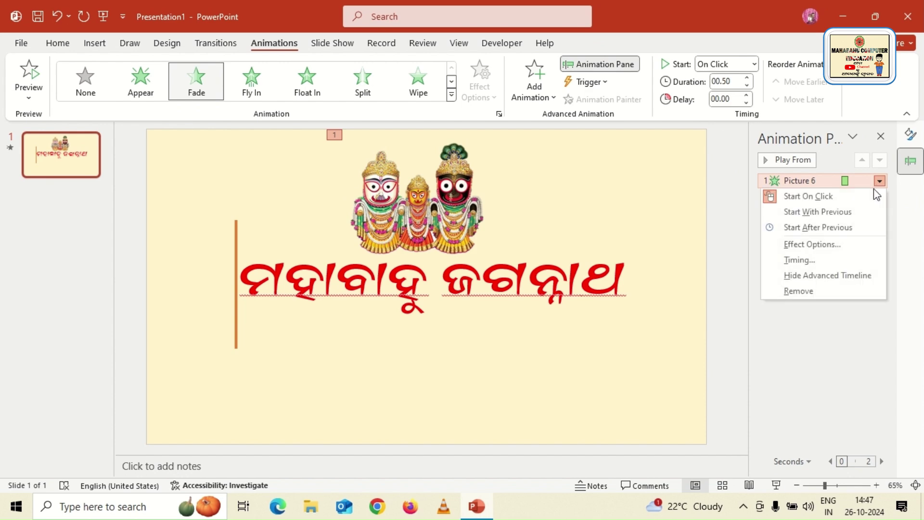
click(864, 217)
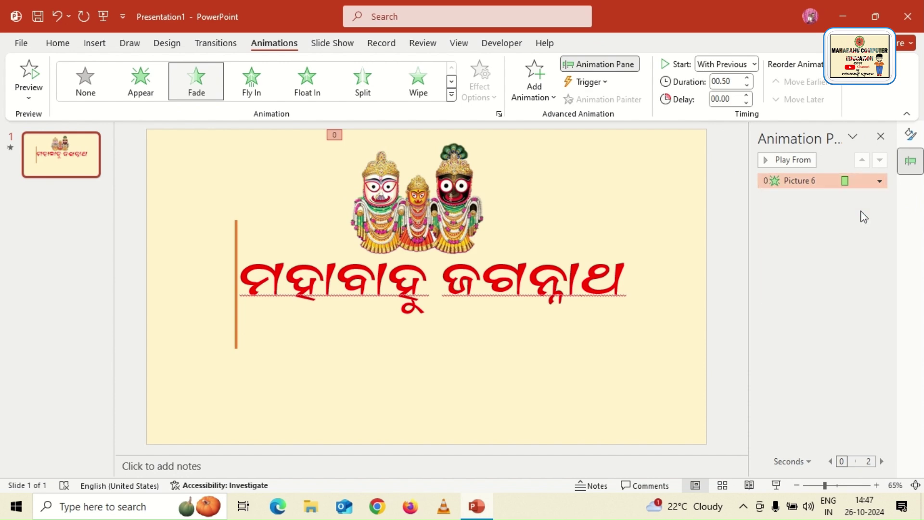
Set the deity picture's Fade timing to a 2-second delay and a 1.5-second duration.
click(879, 182)
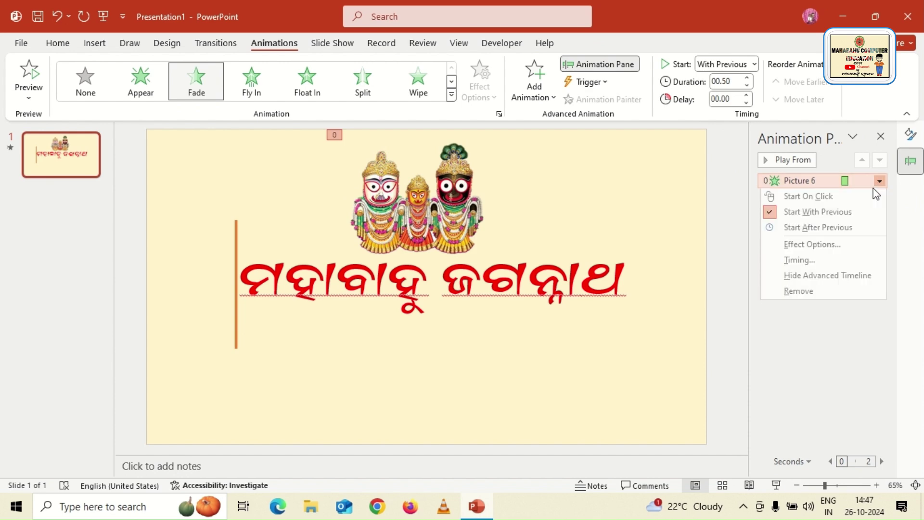
click(841, 243)
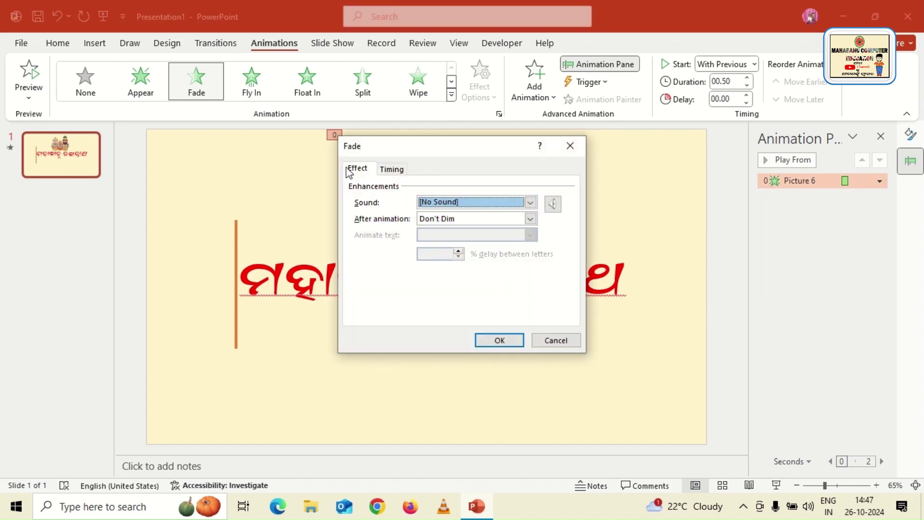
click(391, 169)
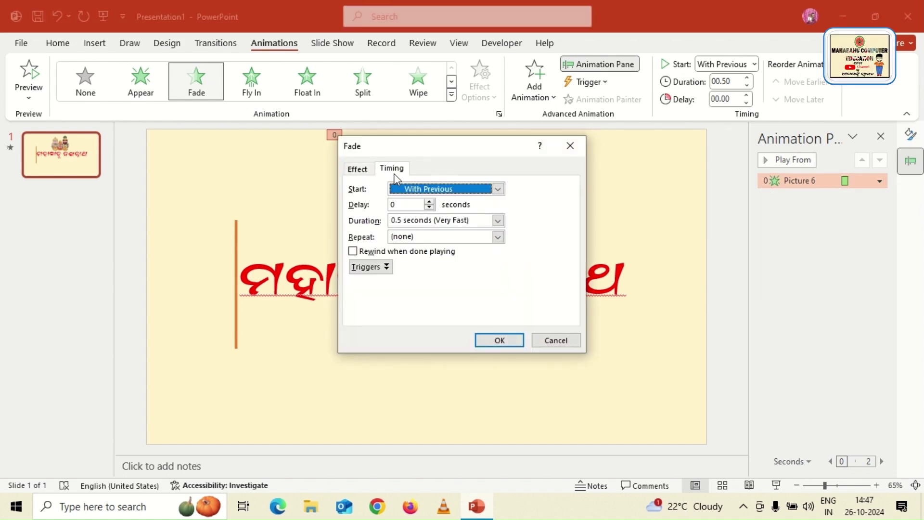
click(429, 203)
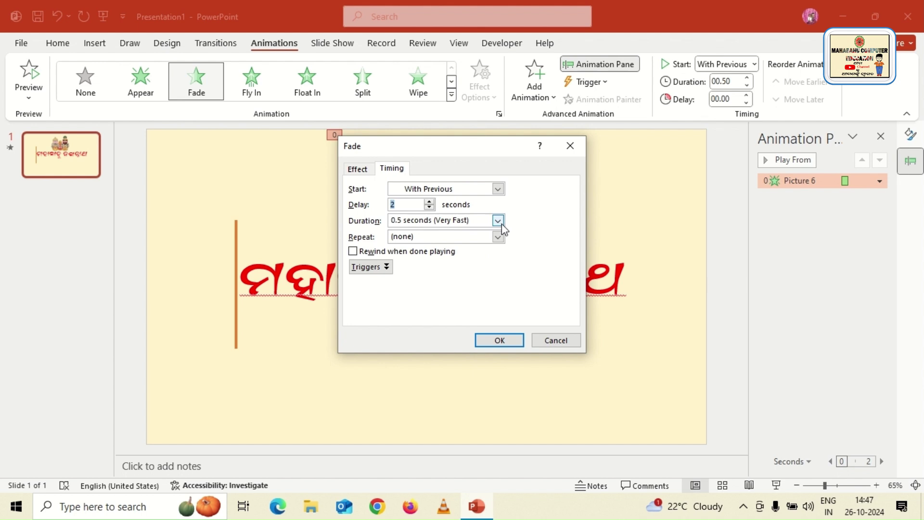
click(403, 217)
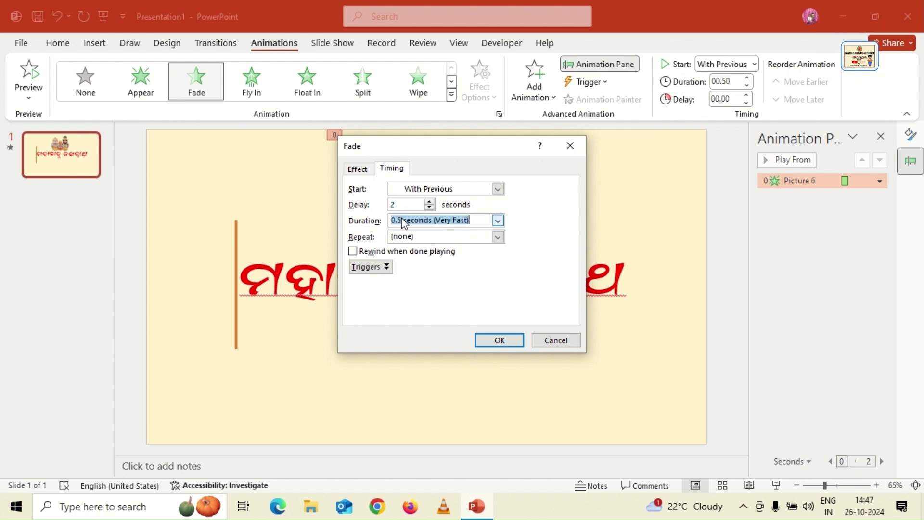
click(402, 217)
key(BackSpace)
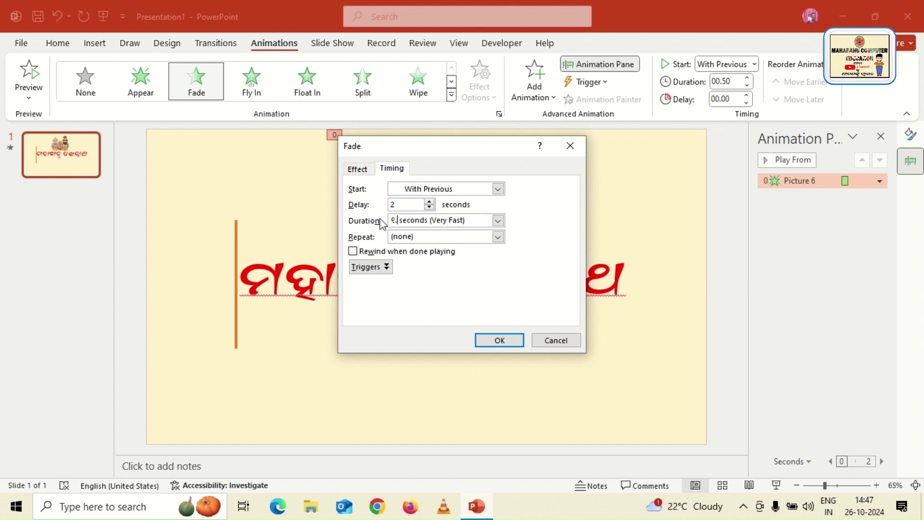
text(8)
key(BackSpace)
key(BackSpace)
key(BackSpace)
text(1.5)
key(Return)
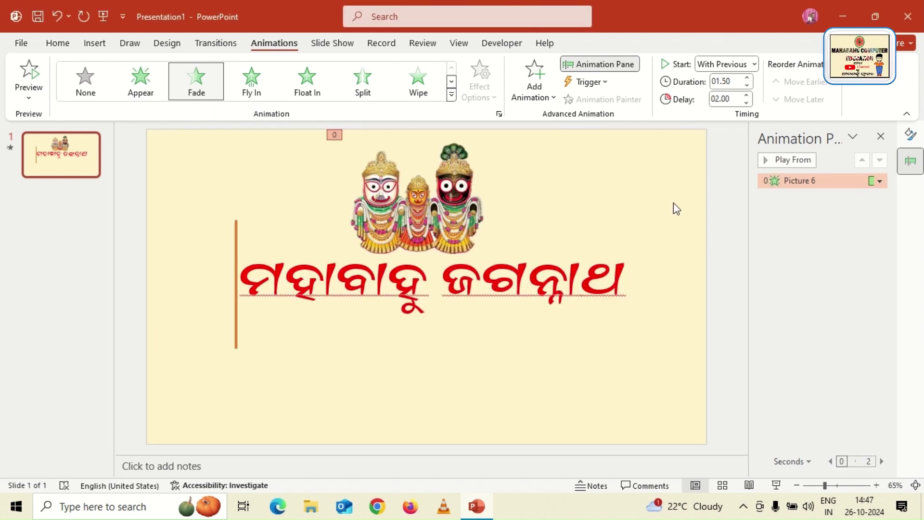
Add a Split entrance animation to the orange vertical line with the Horizontal In direction.
click(236, 226)
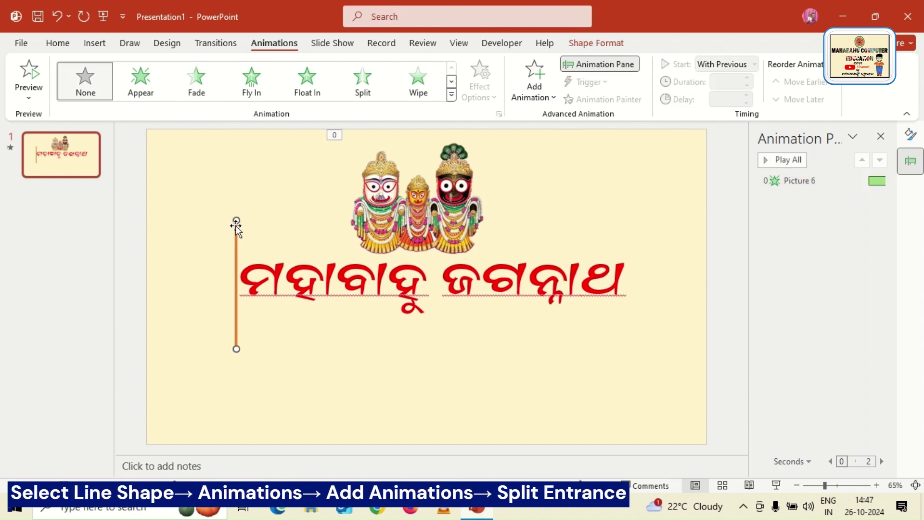
click(537, 95)
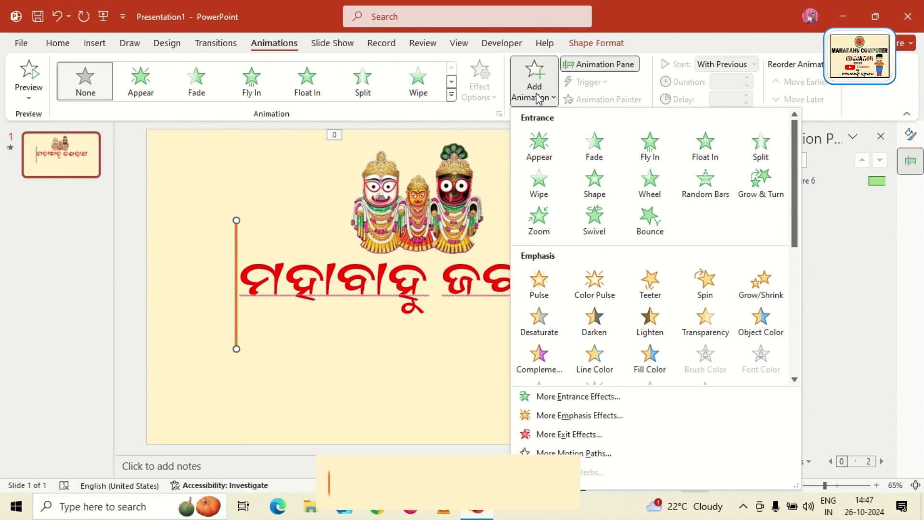
click(761, 153)
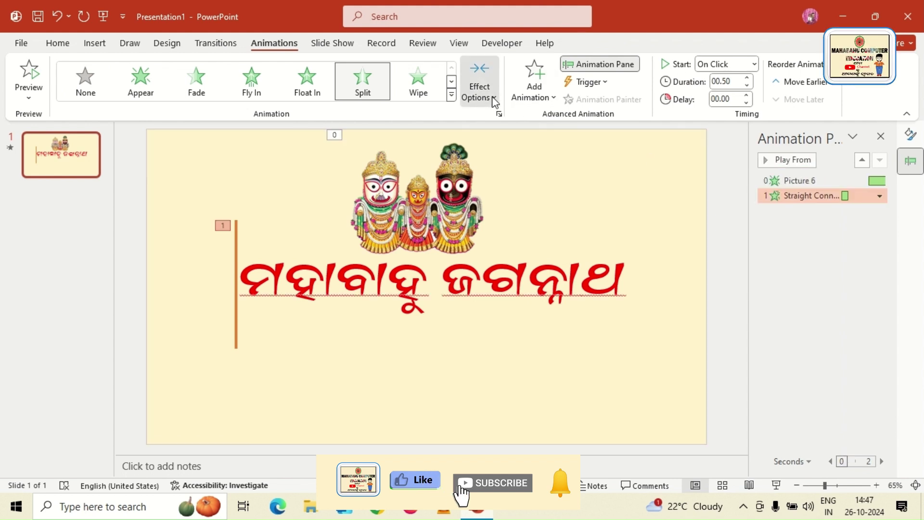
click(479, 82)
click(528, 156)
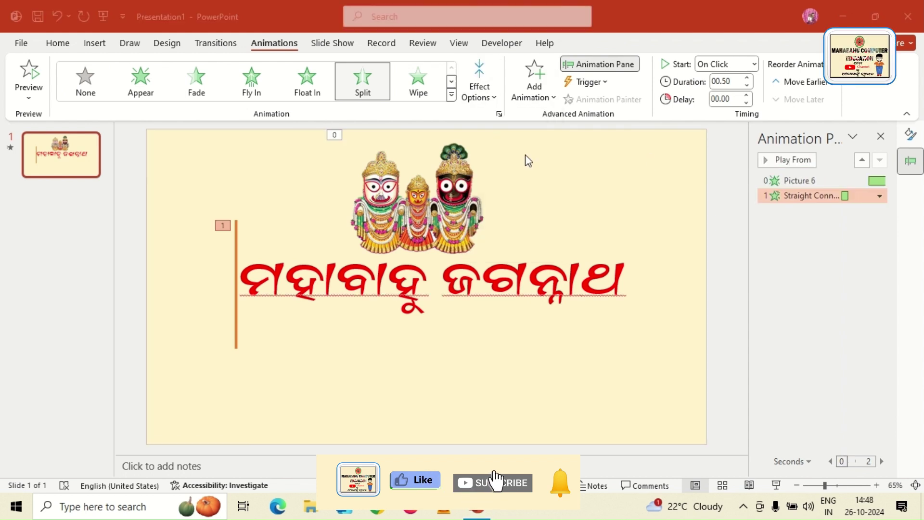
click(494, 98)
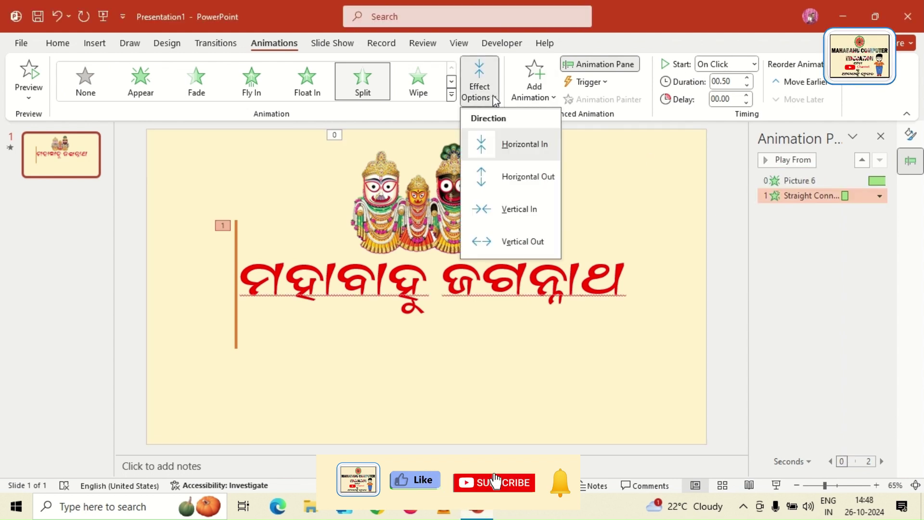
click(530, 146)
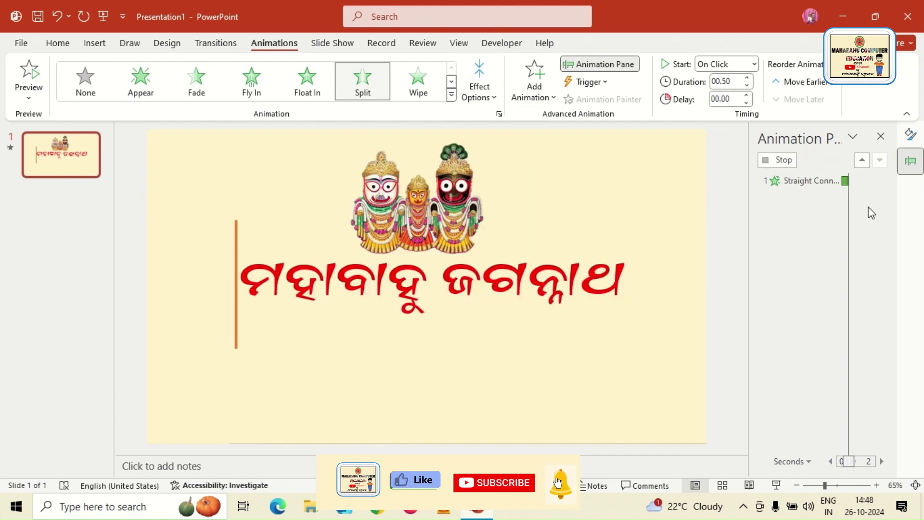
Set the line's Split animation to start After Previous with a 0.5-second delay and a 1-second duration.
click(880, 196)
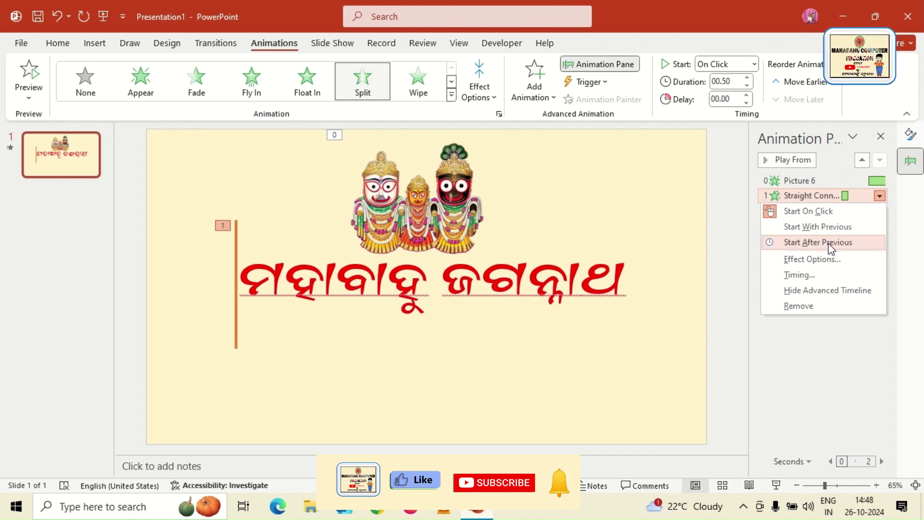
click(831, 243)
click(879, 195)
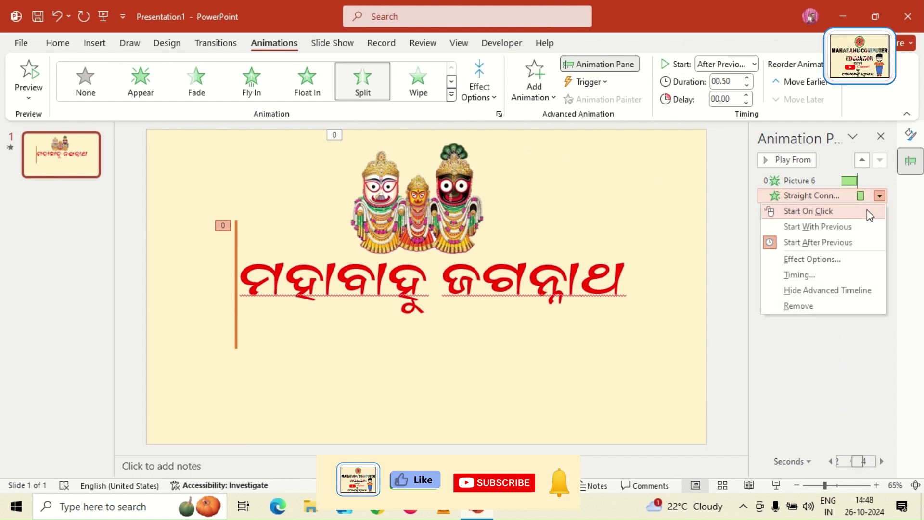
click(826, 260)
click(393, 169)
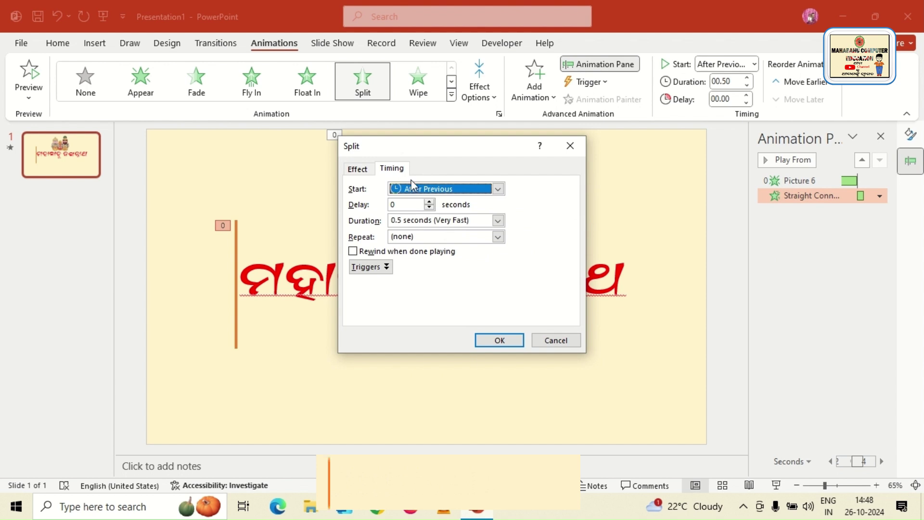
click(429, 202)
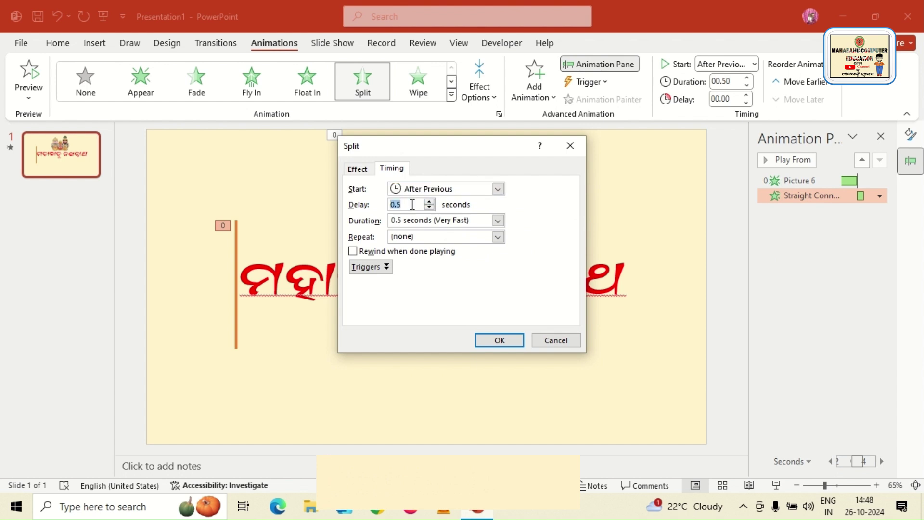
click(498, 221)
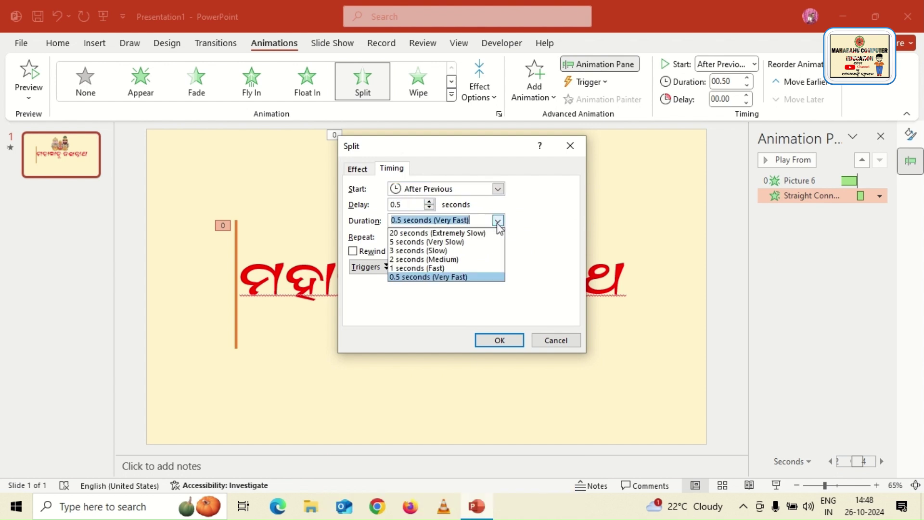
click(461, 267)
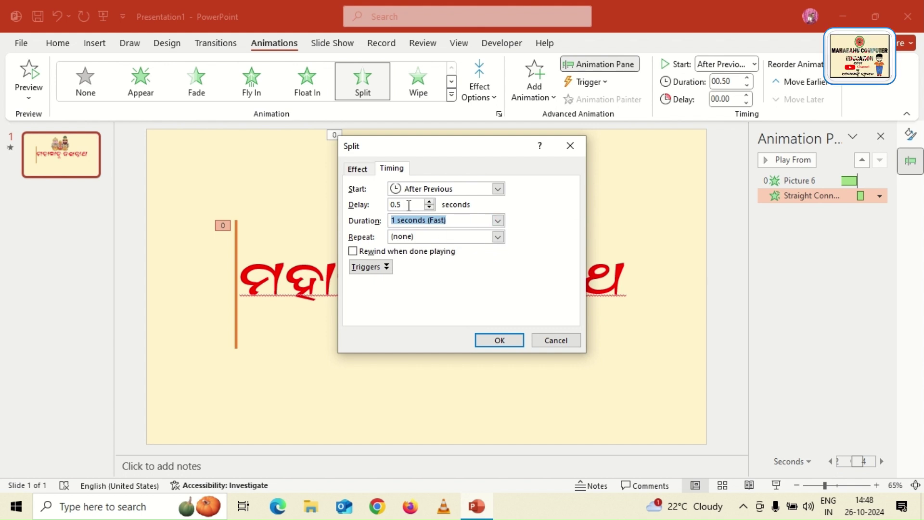
click(498, 339)
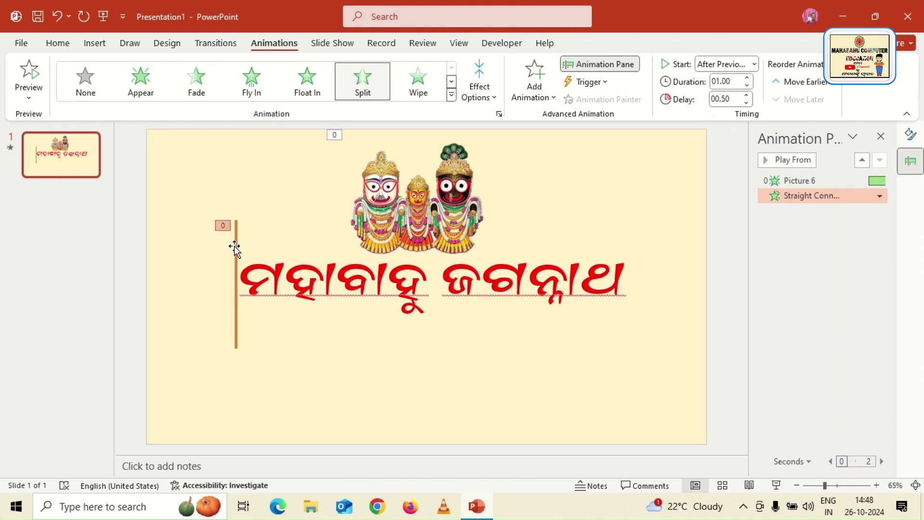
Add a Fly In entrance animation to the Odia title text box with the From Left direction.
click(287, 279)
click(407, 259)
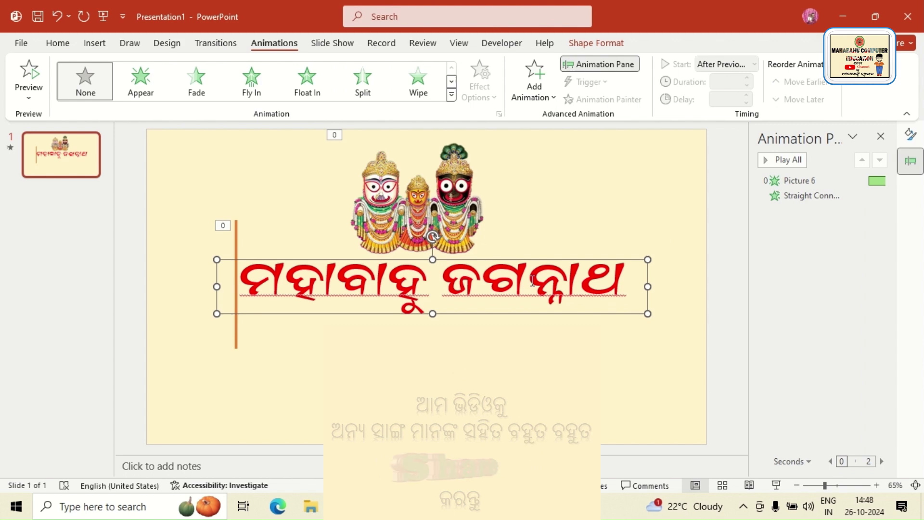
click(542, 97)
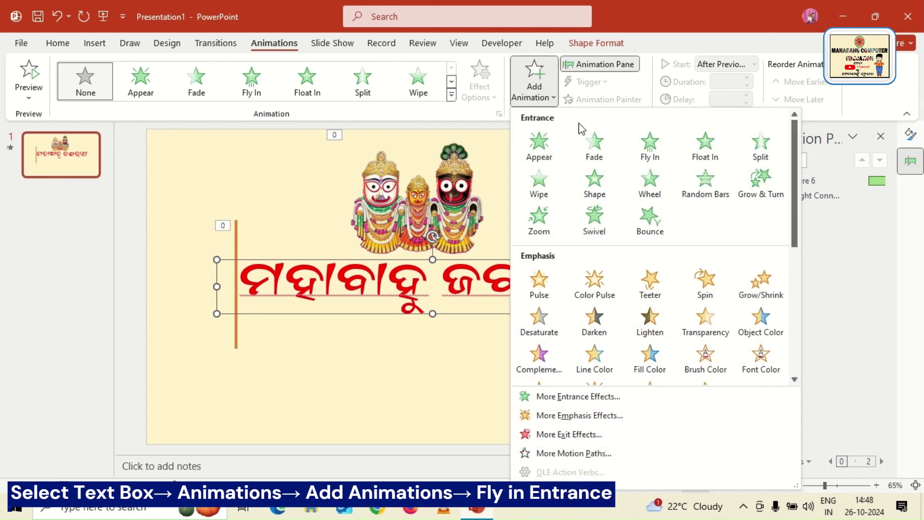
click(650, 153)
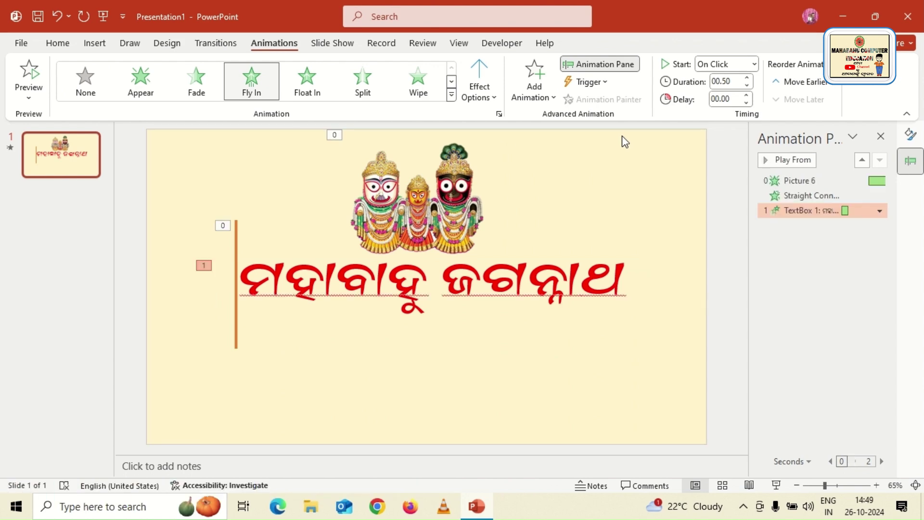
click(544, 98)
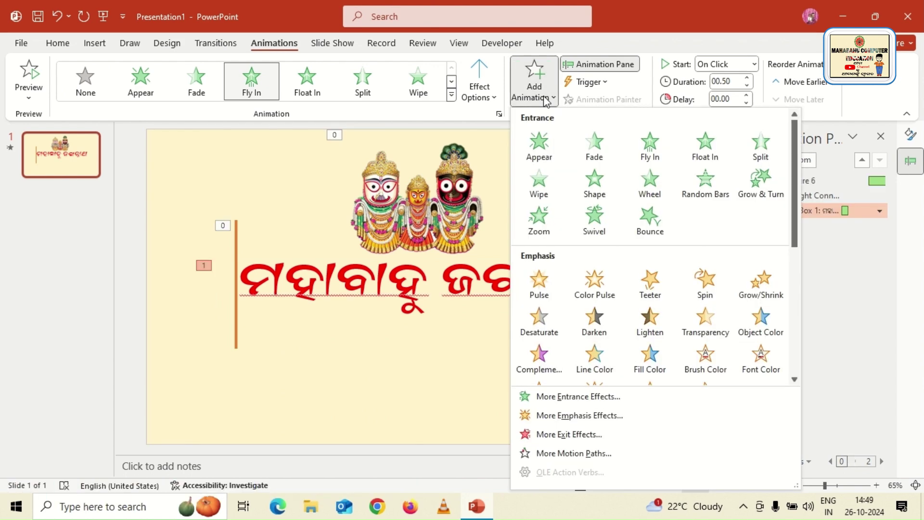
click(481, 97)
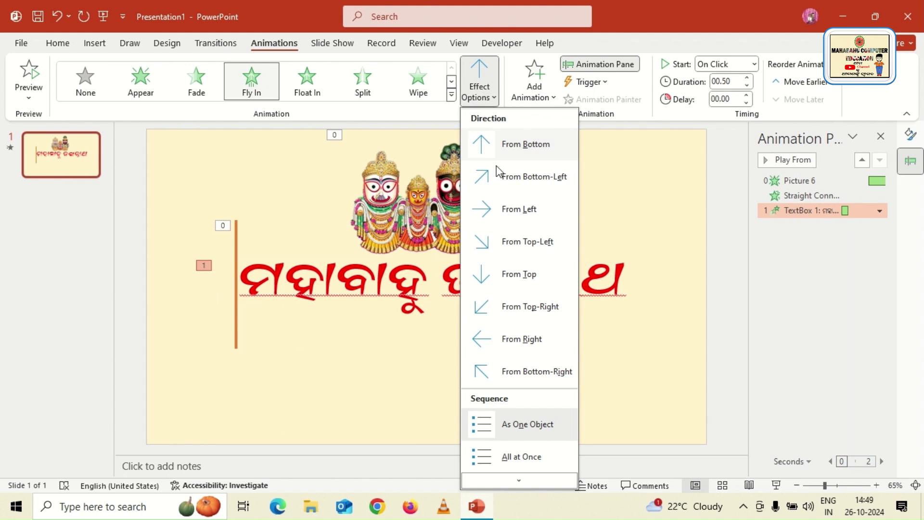
click(509, 223)
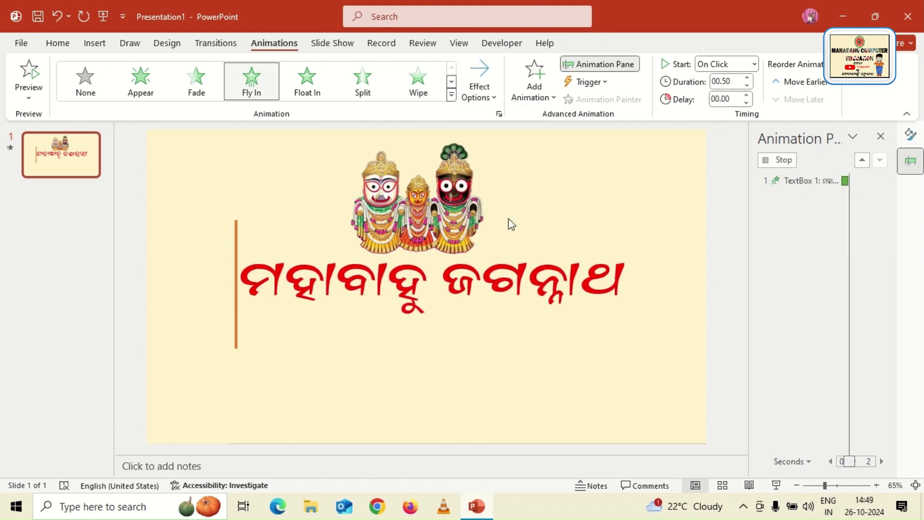
click(628, 237)
Bring the orange vertical line to the front of the other slide objects.
click(235, 235)
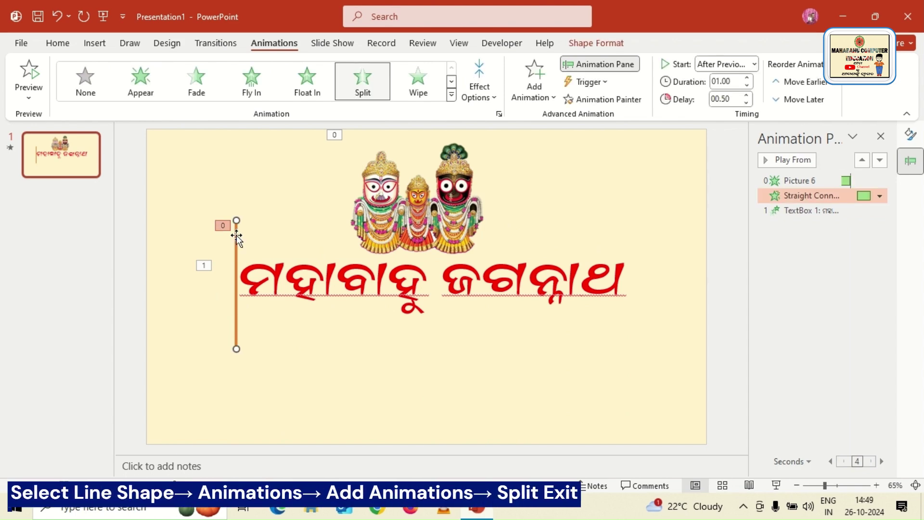
right_click(236, 236)
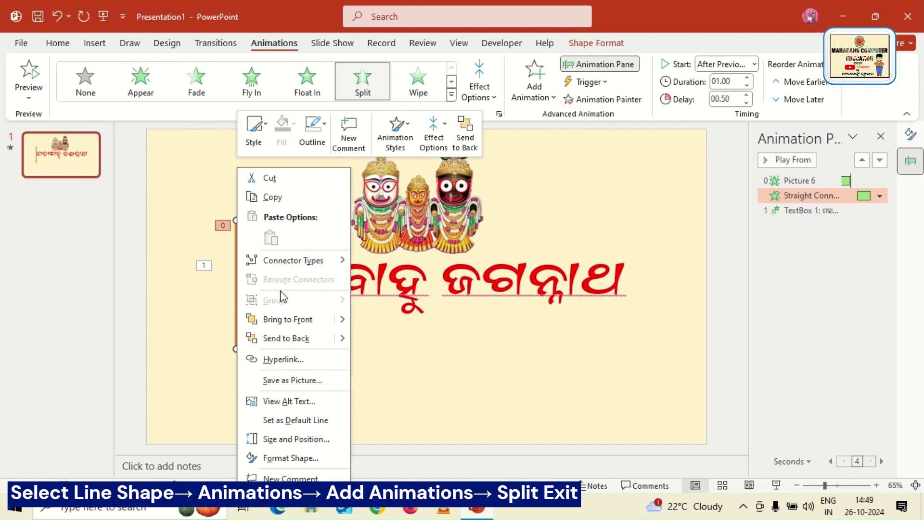
click(289, 320)
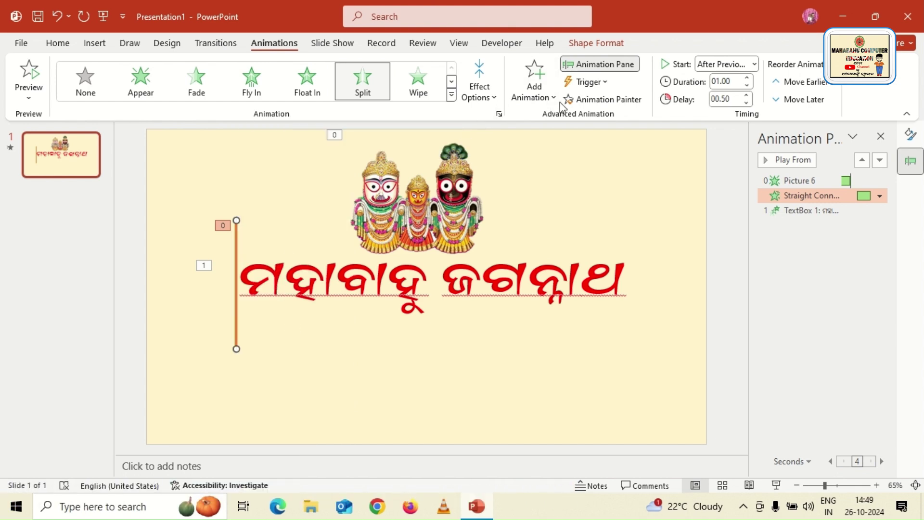
Add a Split exit animation to the orange vertical line, keeping its existing entrance animation.
click(533, 91)
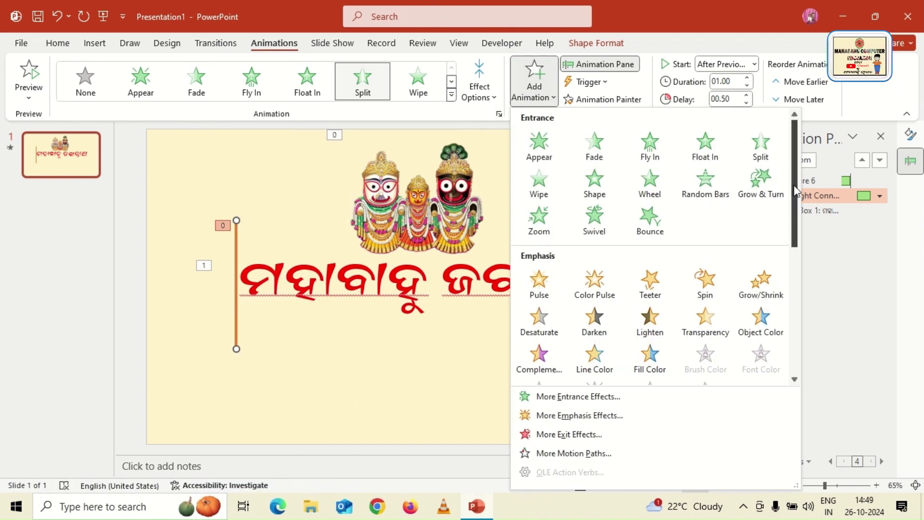
drag(792, 185, 795, 303)
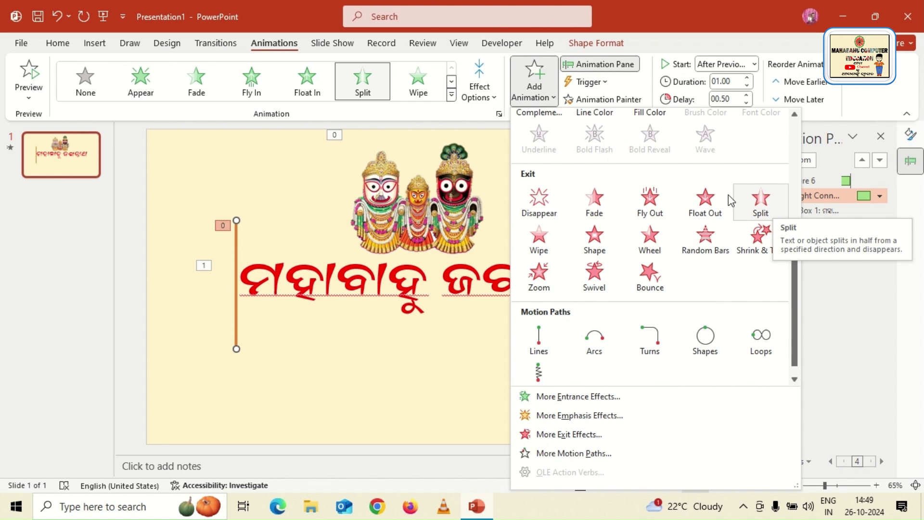
click(778, 210)
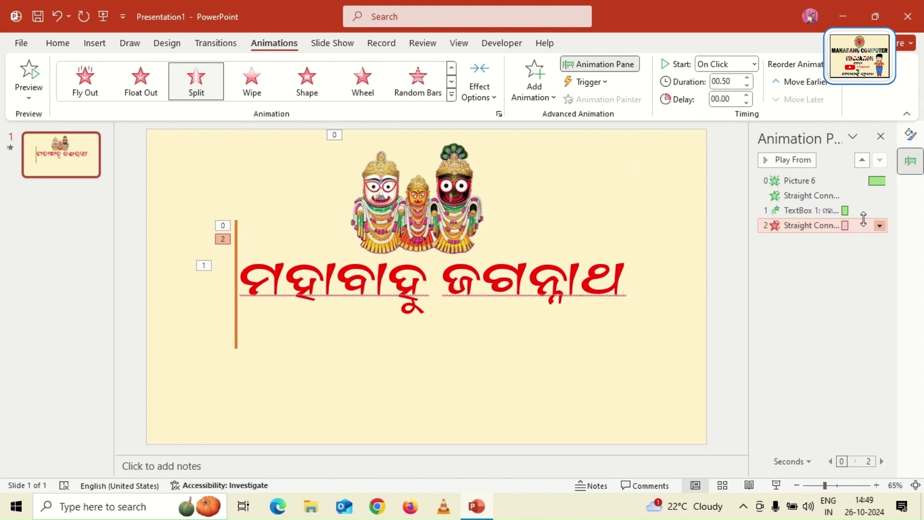
Set the duration of the Odia title's Fly In animation to 1 second (Fast).
click(859, 210)
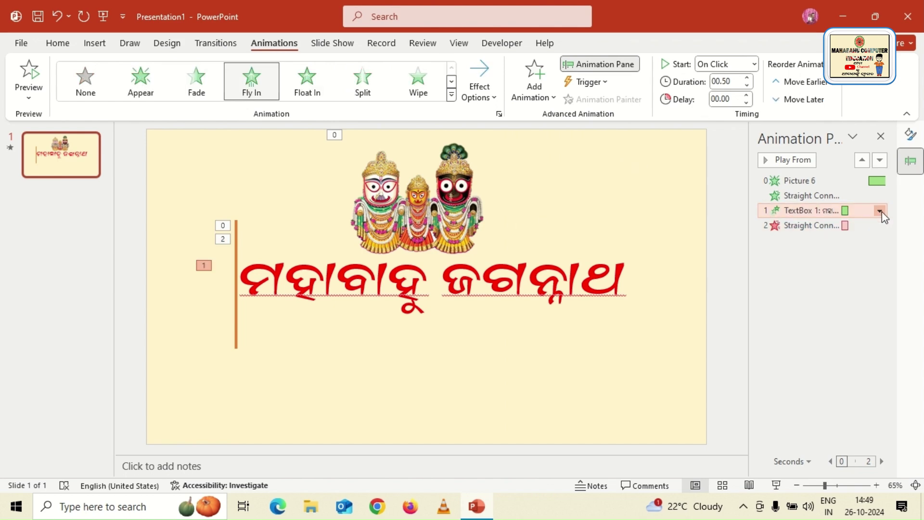
click(880, 211)
click(827, 273)
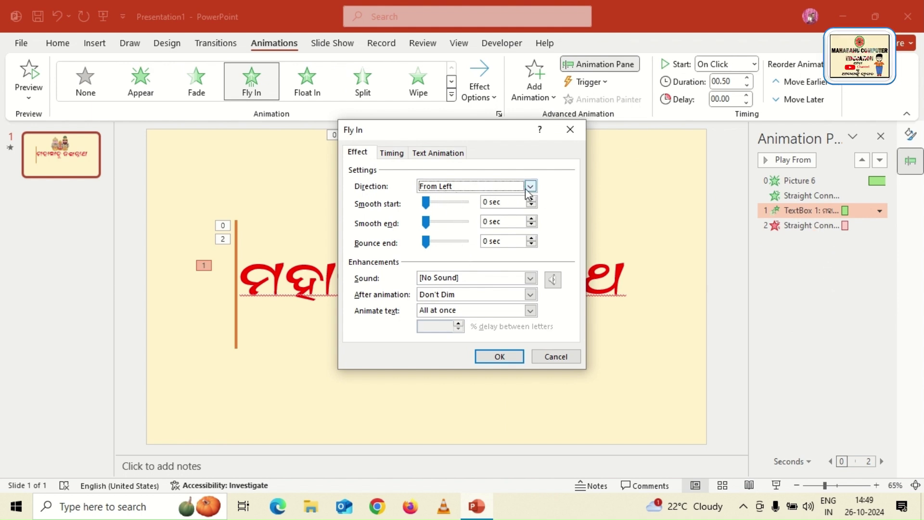
click(395, 153)
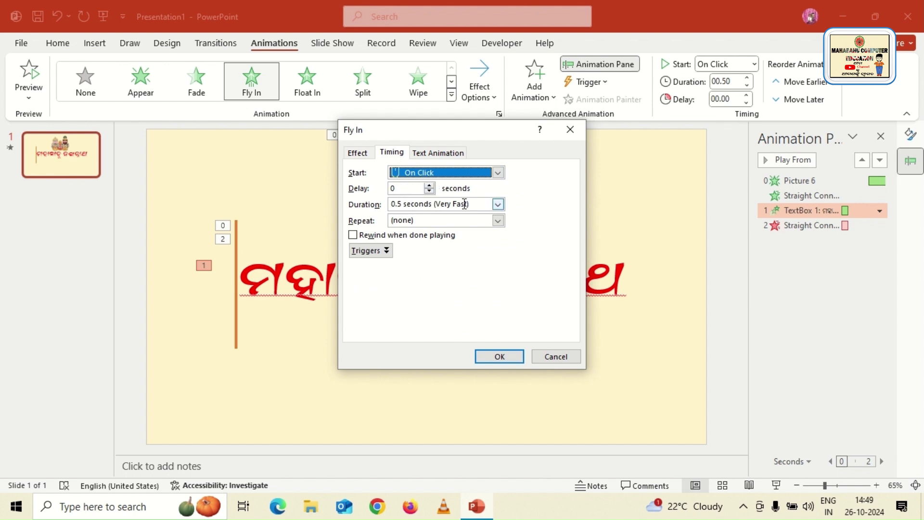
click(498, 204)
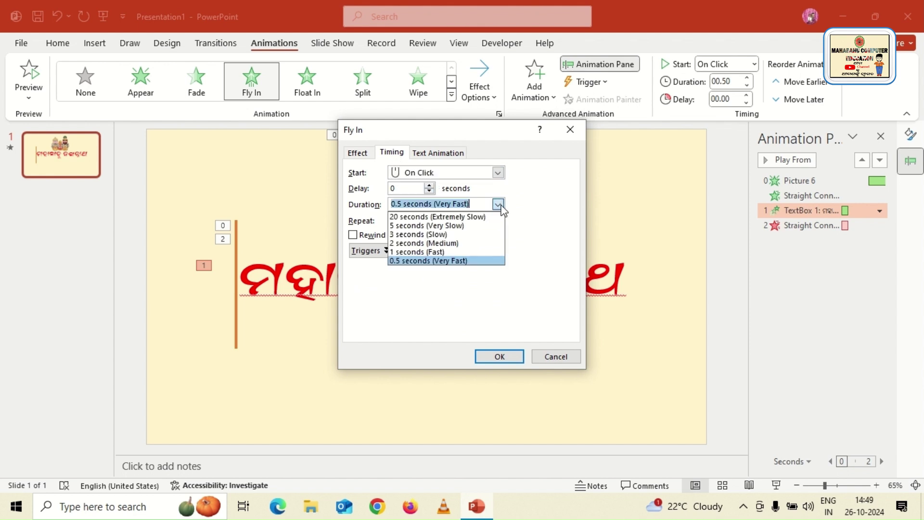
click(466, 253)
click(501, 357)
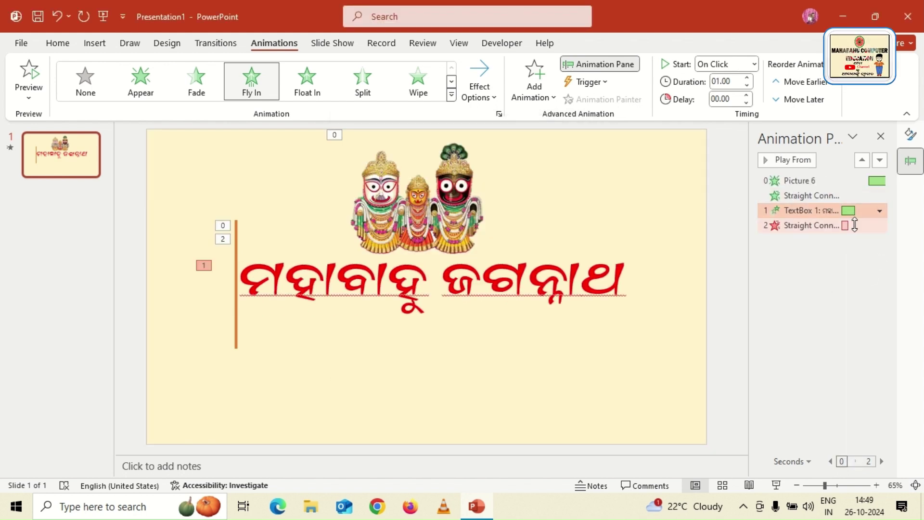
Set the orange line's Split exit animation to start After Previous with a 0.5-second delay and a 1-second duration.
click(857, 226)
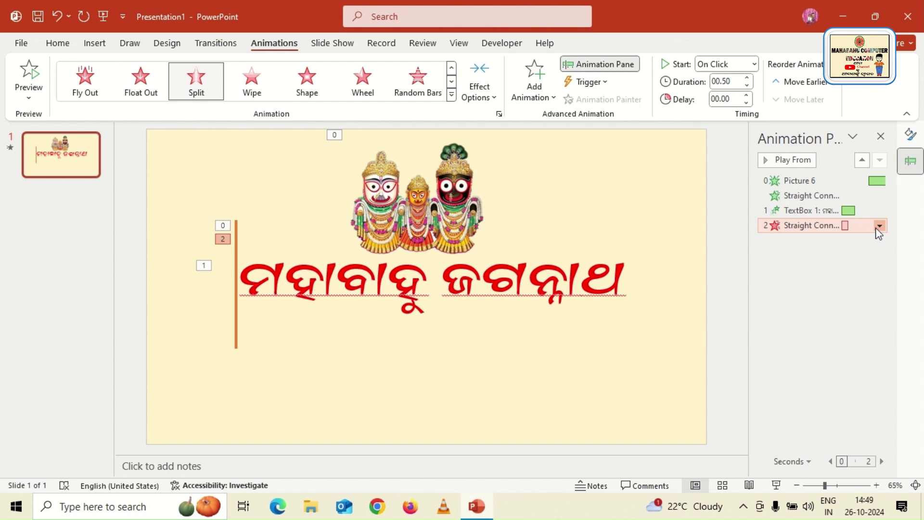
click(877, 227)
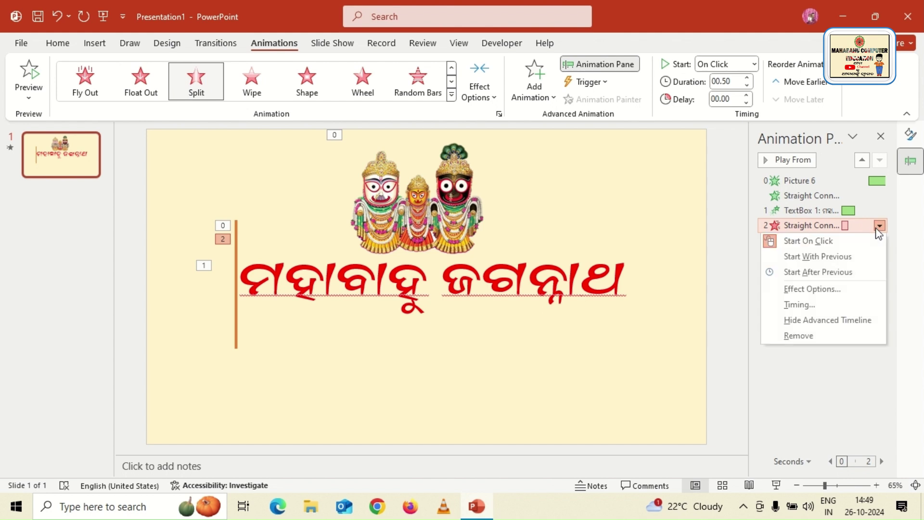
click(815, 273)
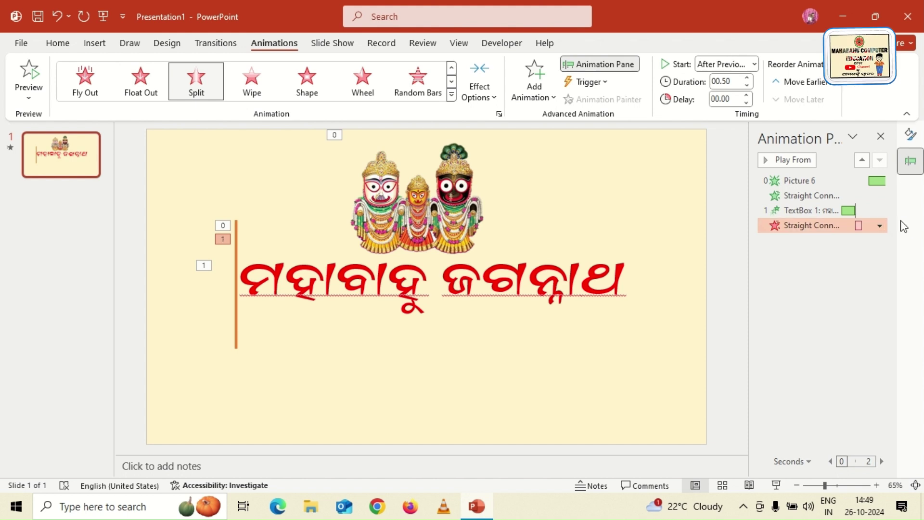
click(881, 226)
click(812, 289)
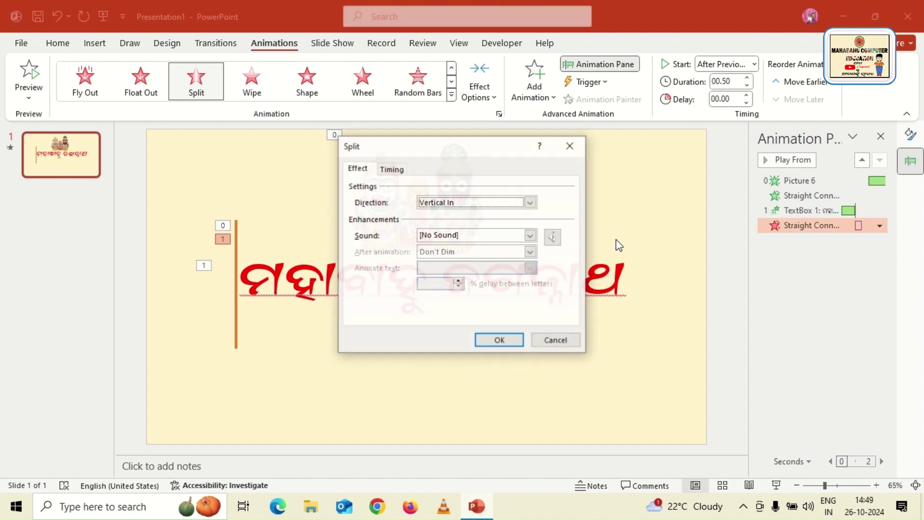
click(388, 170)
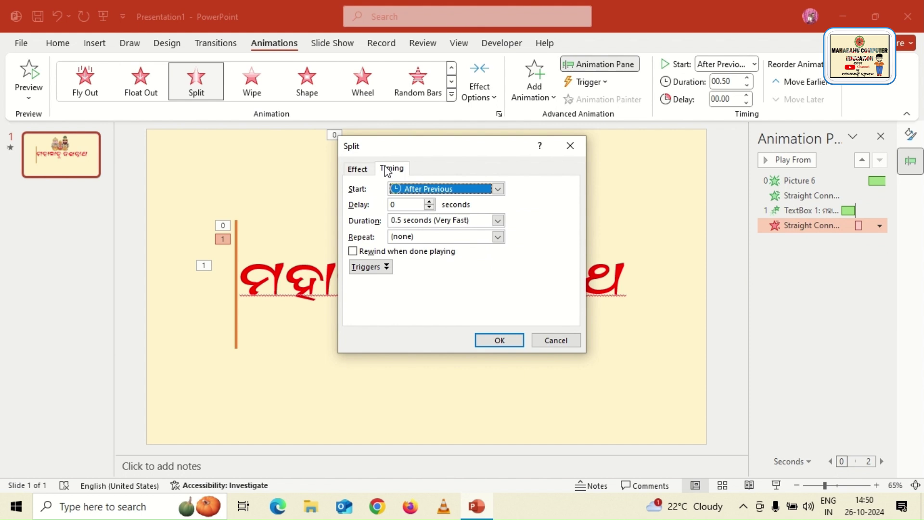
click(429, 203)
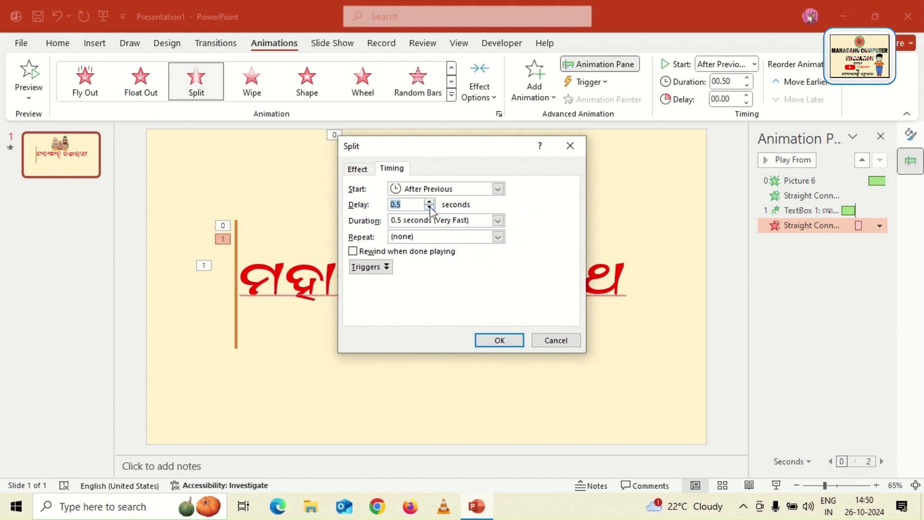
click(497, 221)
click(497, 221)
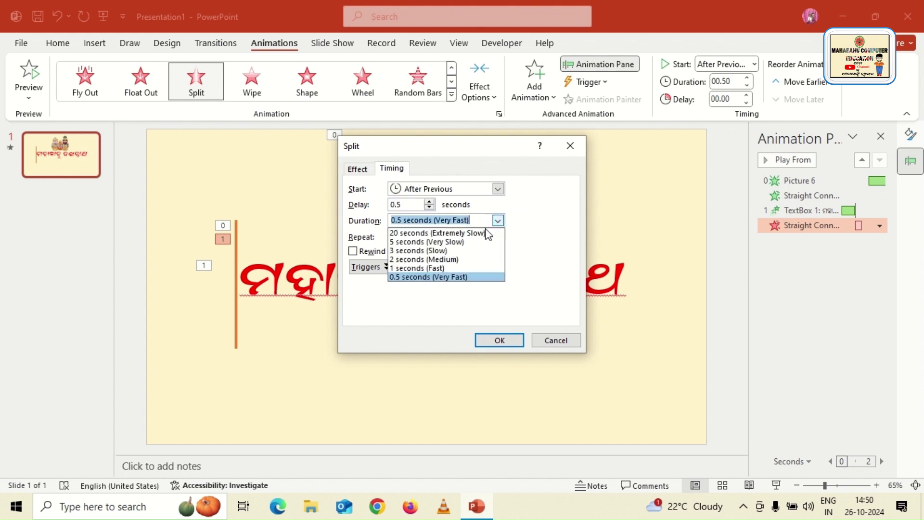
click(445, 268)
click(504, 339)
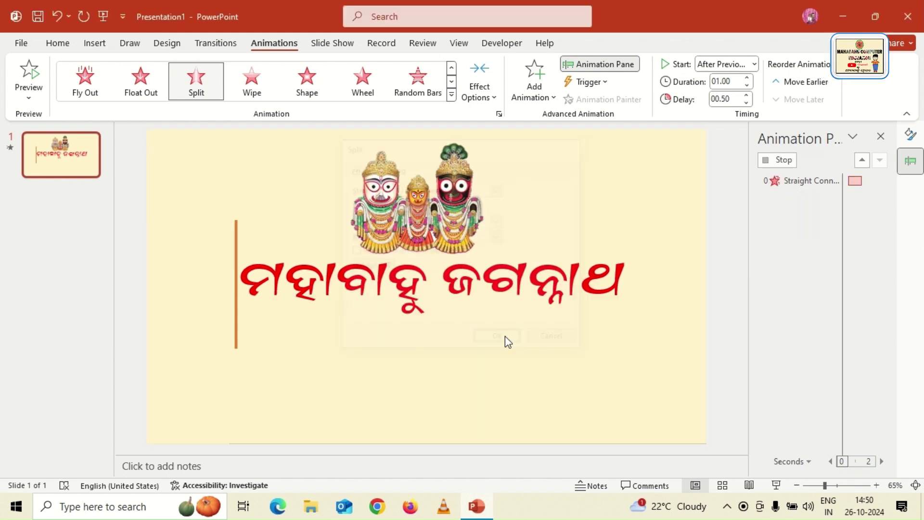
Preview the slide's full animation sequence with no object selected.
click(652, 232)
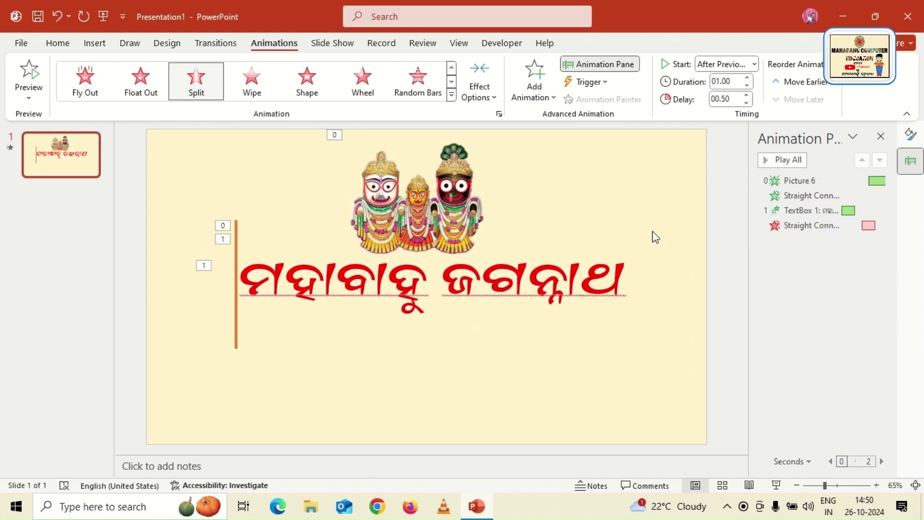
click(19, 100)
click(42, 116)
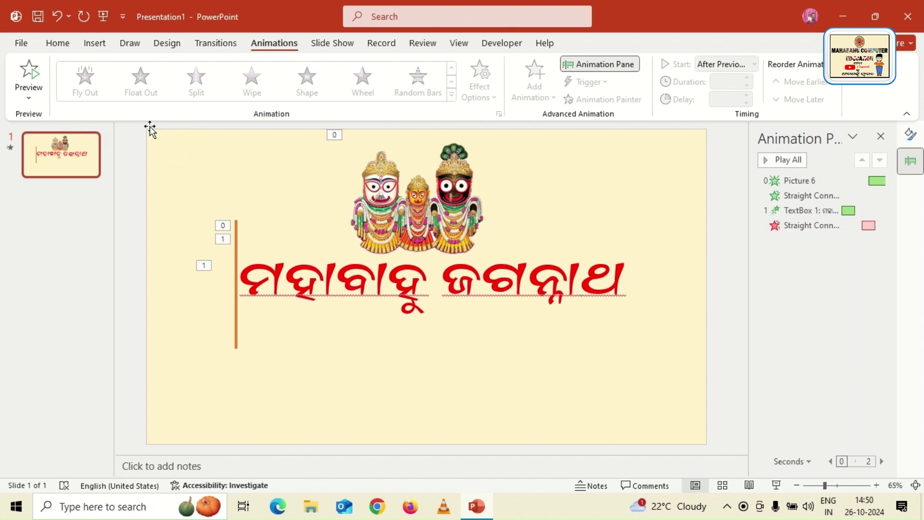
Change the direction of the orange line's Split exit animation to Horizontal Out and preview the slide's animations.
click(236, 244)
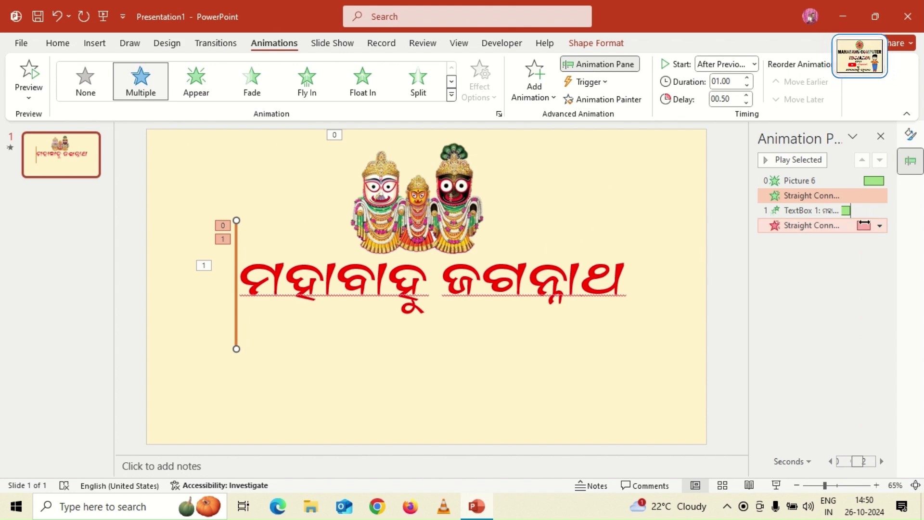
click(879, 226)
click(870, 247)
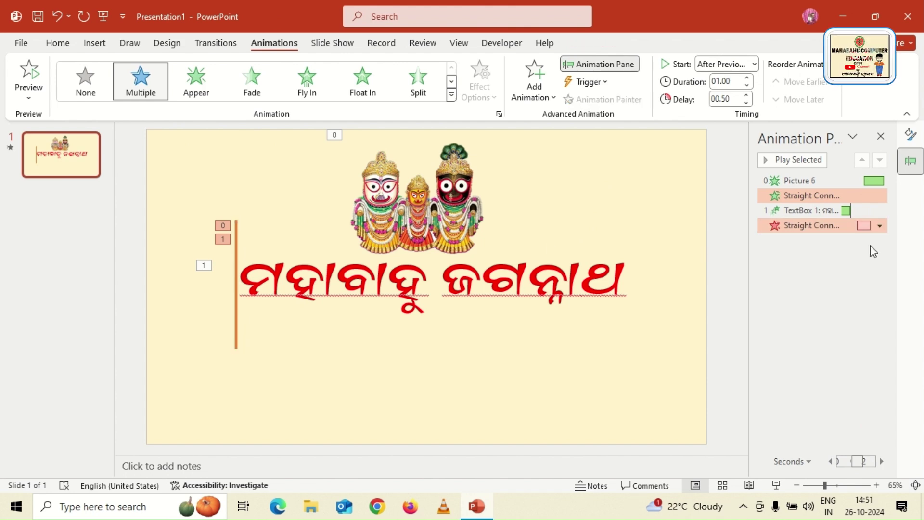
click(853, 243)
click(859, 222)
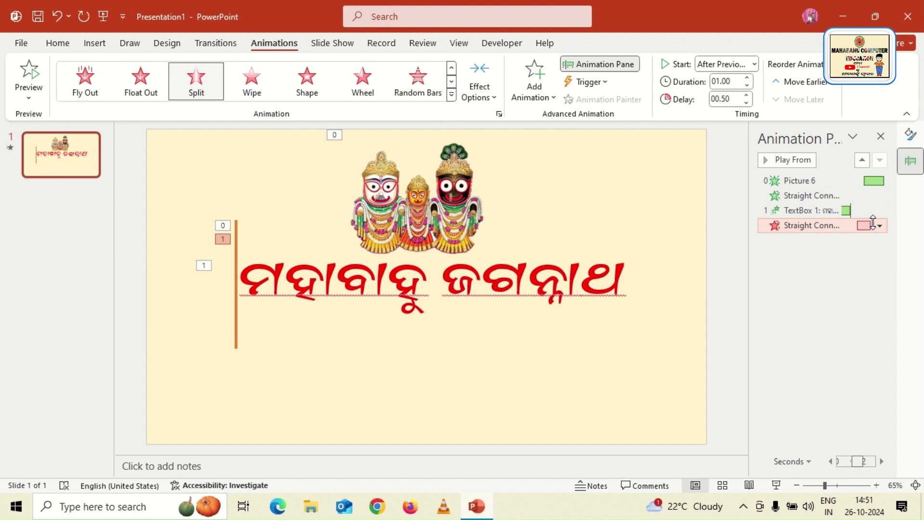
click(879, 225)
click(823, 289)
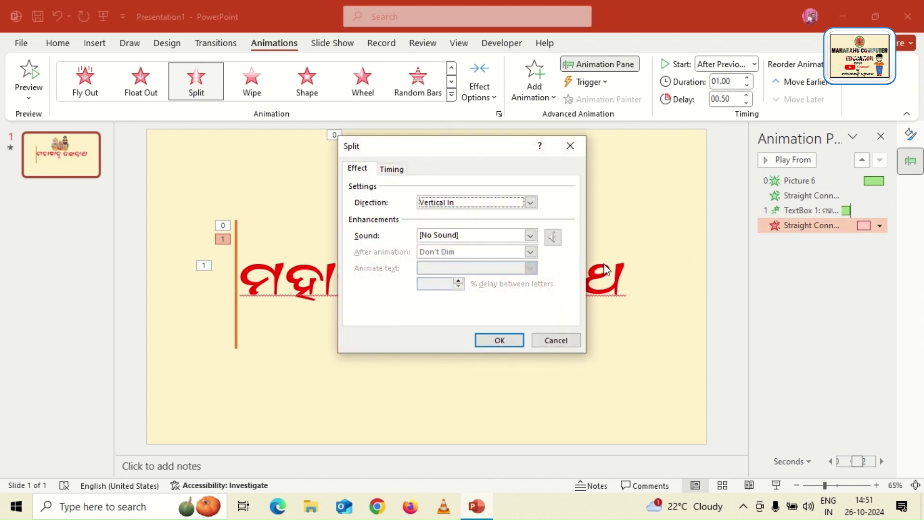
click(530, 203)
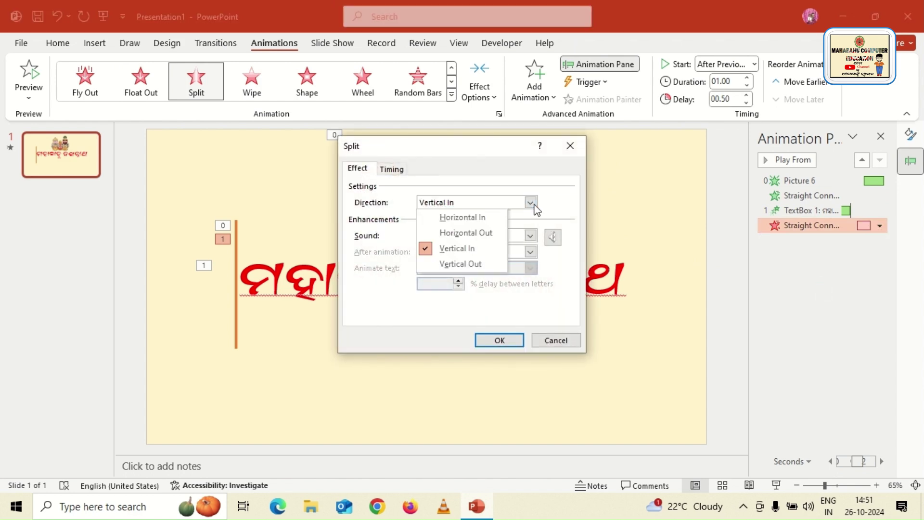
click(495, 234)
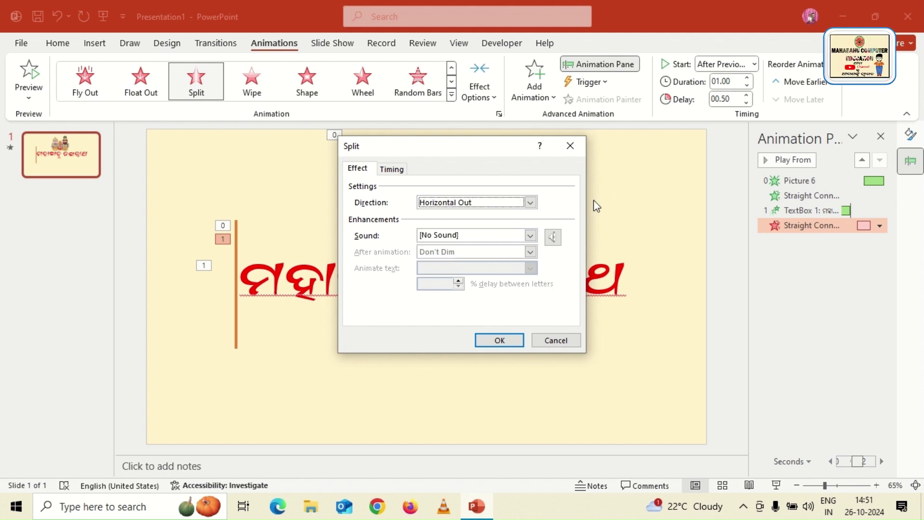
click(495, 339)
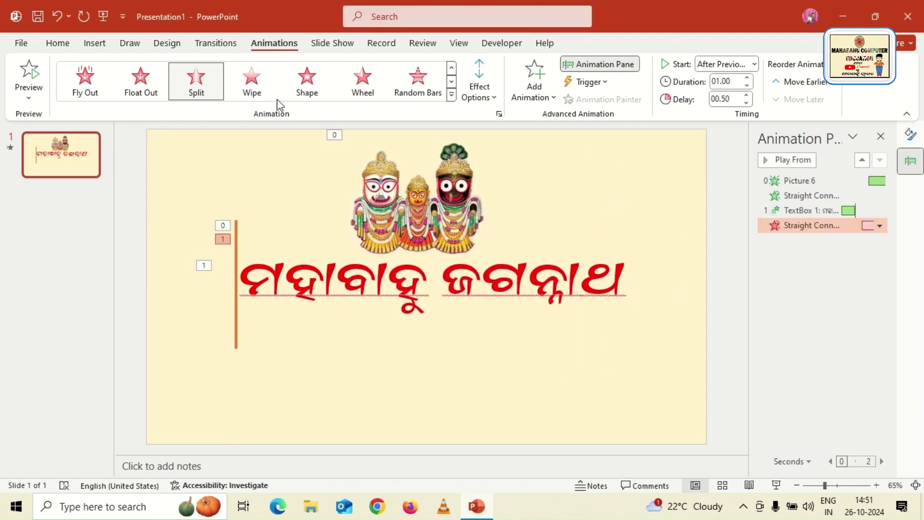
click(29, 98)
click(40, 119)
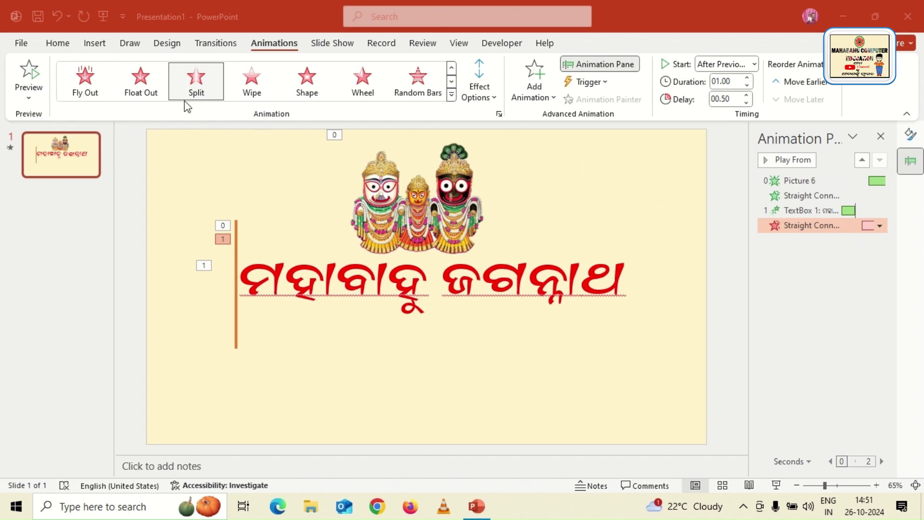
Insert the audio file text-message-received-6257 from the AUDIO folder on the computer into the slide.
click(96, 44)
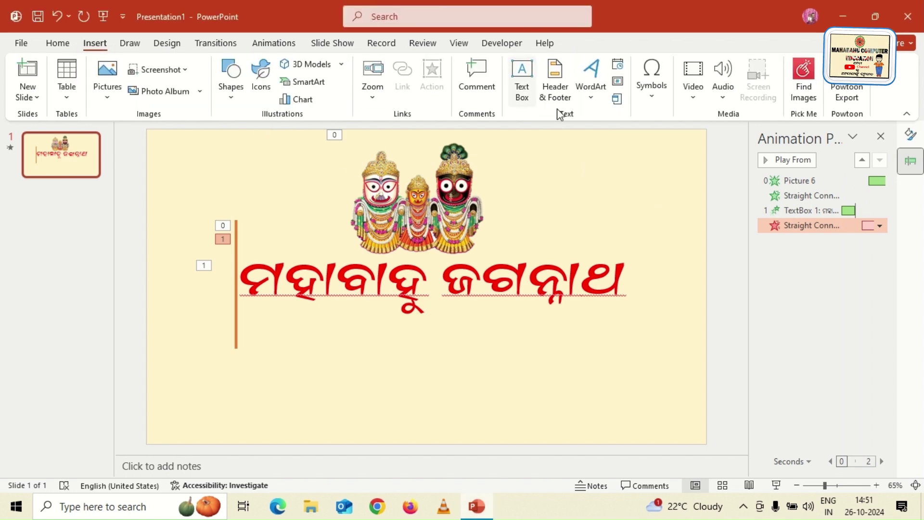
click(722, 96)
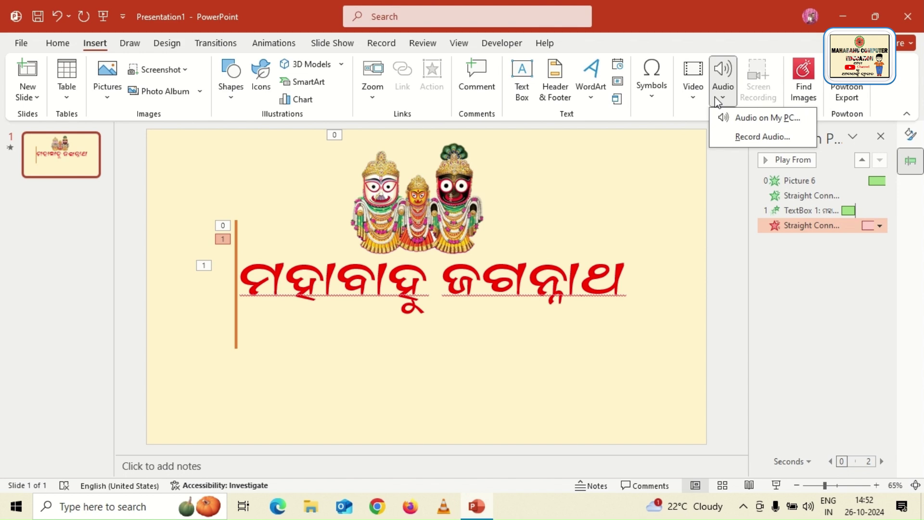
click(737, 121)
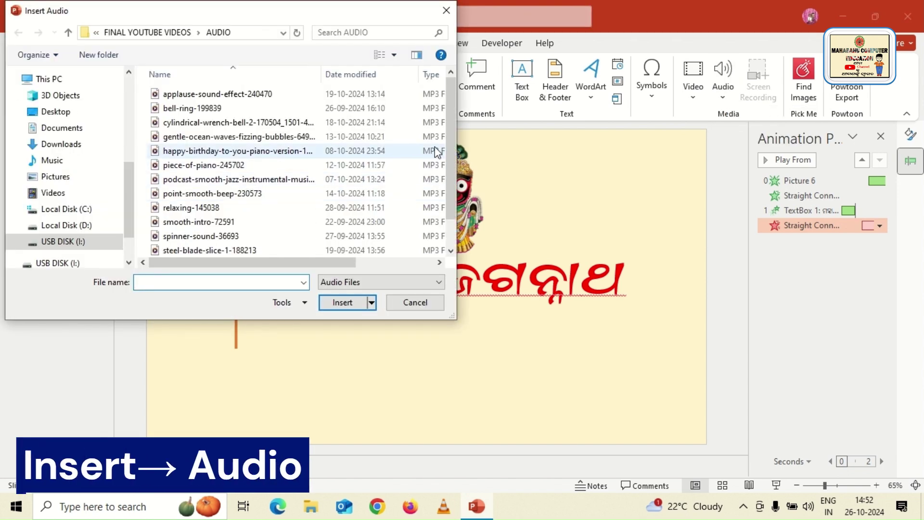
scroll(449, 192, down, 1)
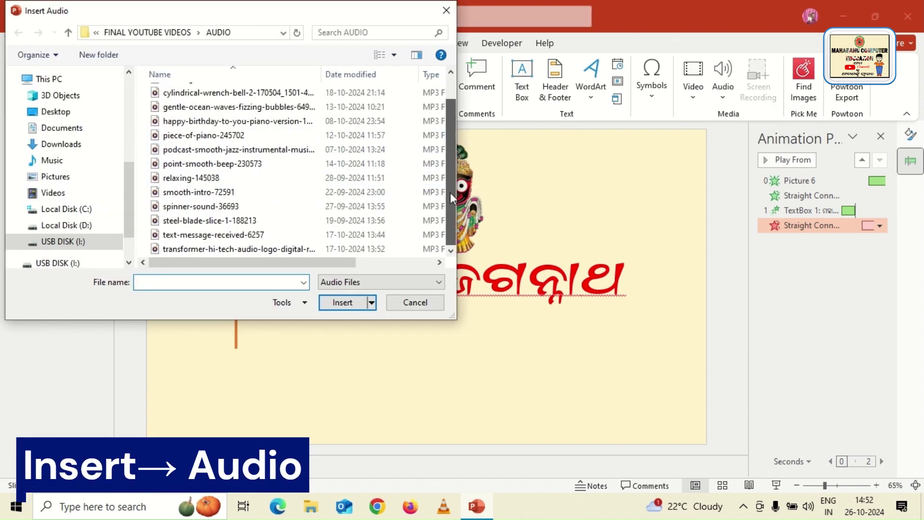
click(225, 237)
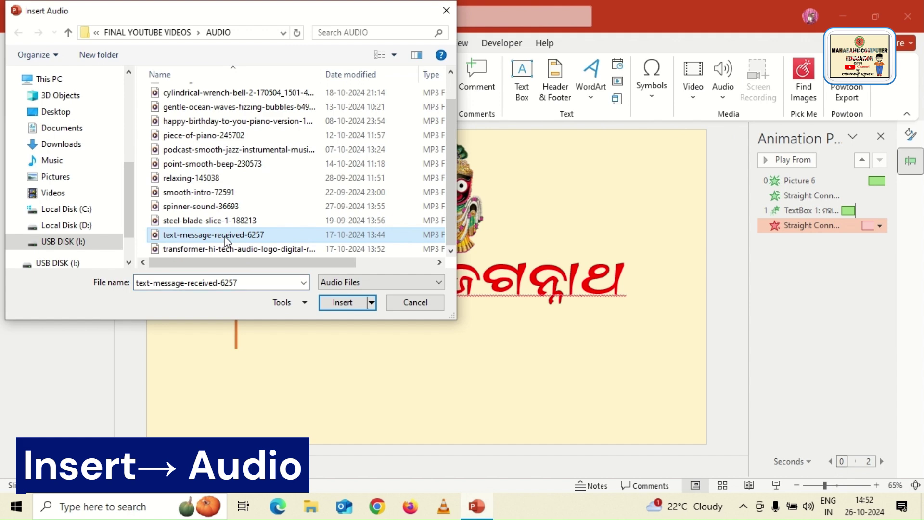
click(341, 304)
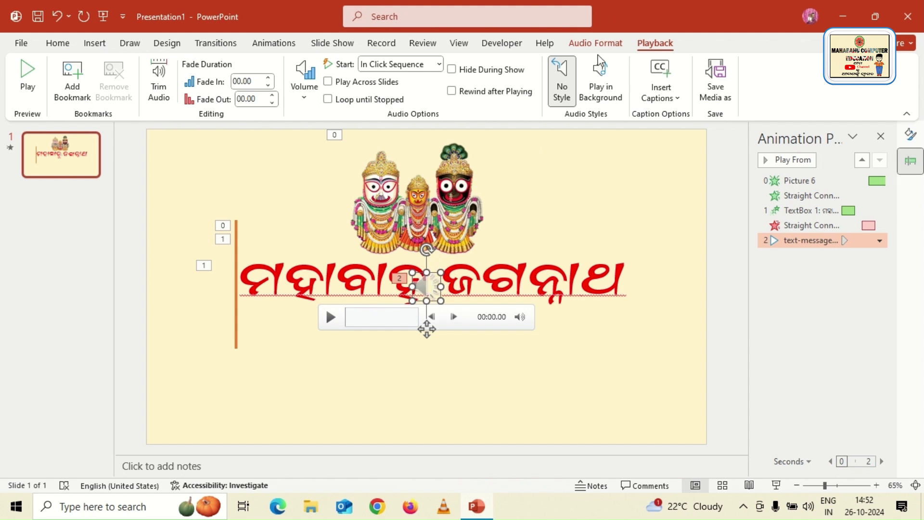
Set the text-message sound's icon to be hidden during the slide show.
click(604, 200)
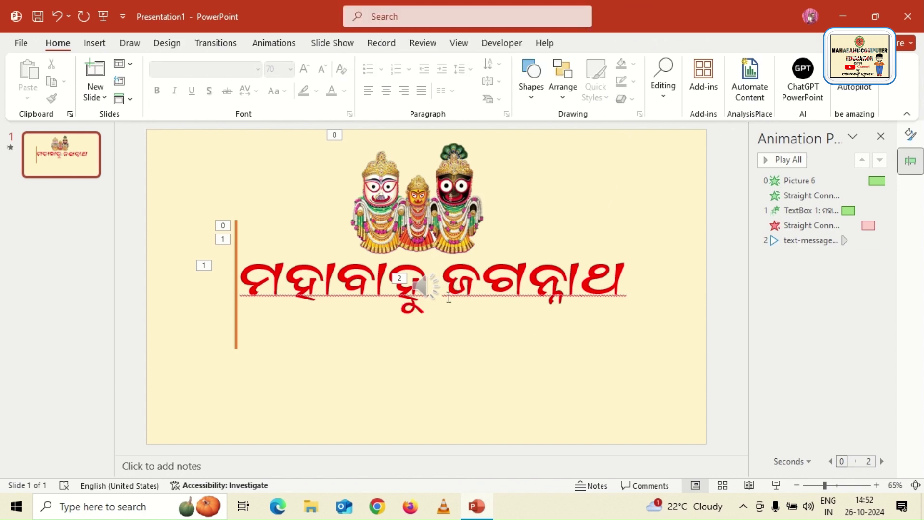
click(427, 287)
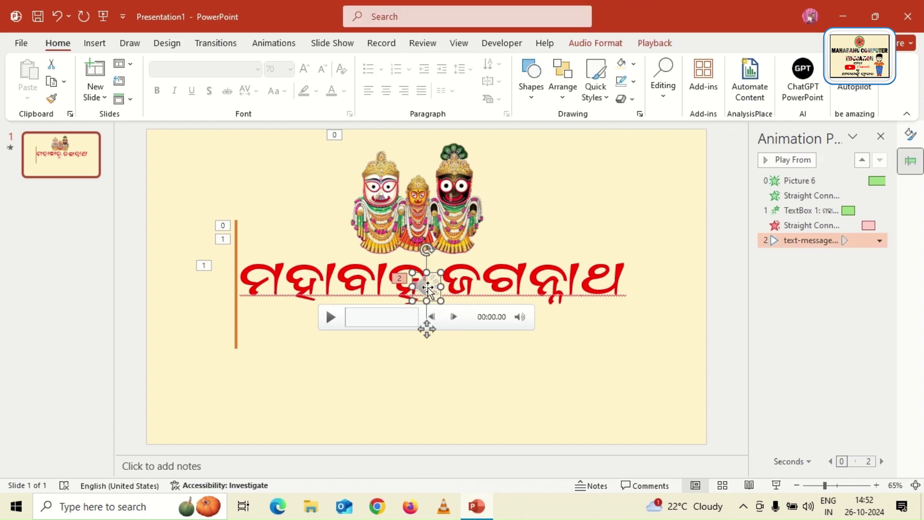
click(660, 44)
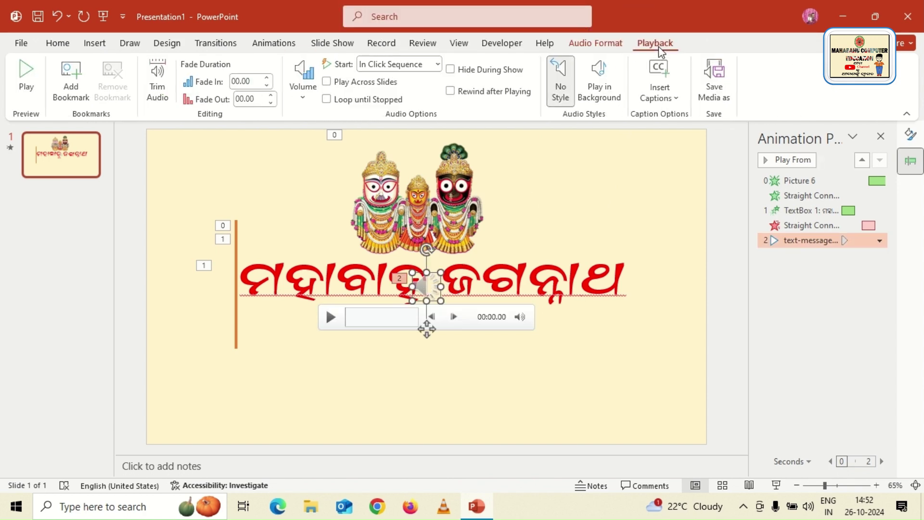
click(452, 69)
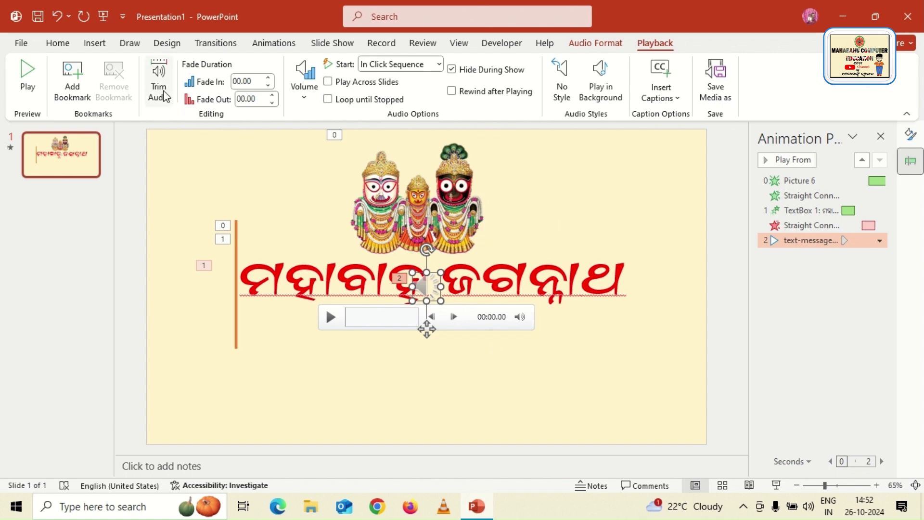
Trim the text-message sound to start at 00:38.880 and end at 00:39.996, listening to the trimmed section before accepting it.
click(160, 91)
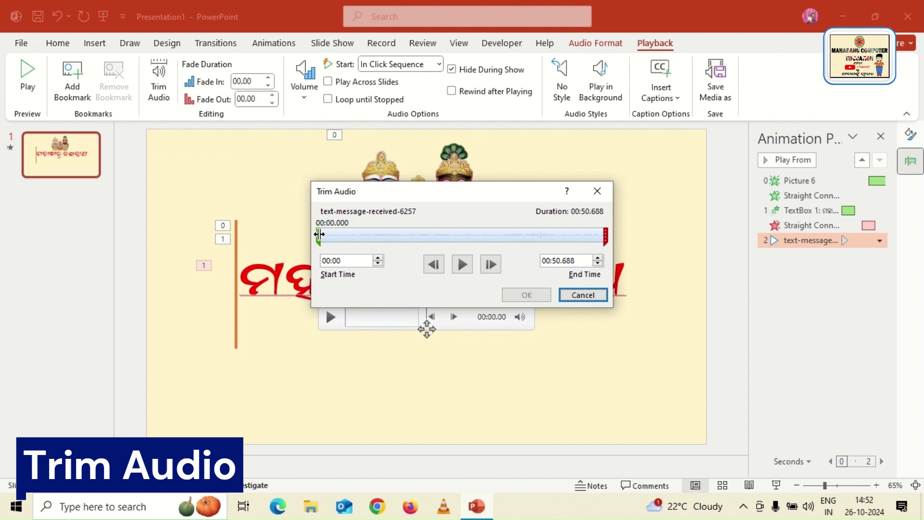
drag(319, 234, 536, 246)
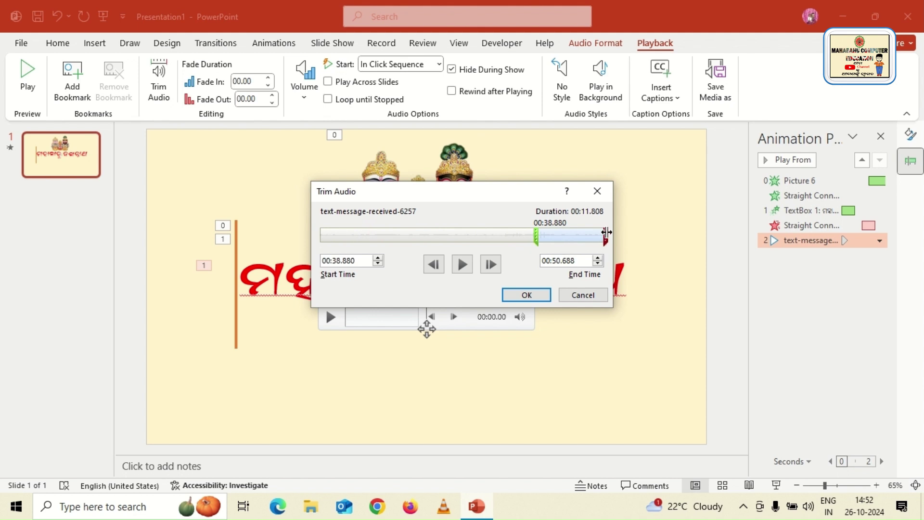
drag(606, 233, 548, 235)
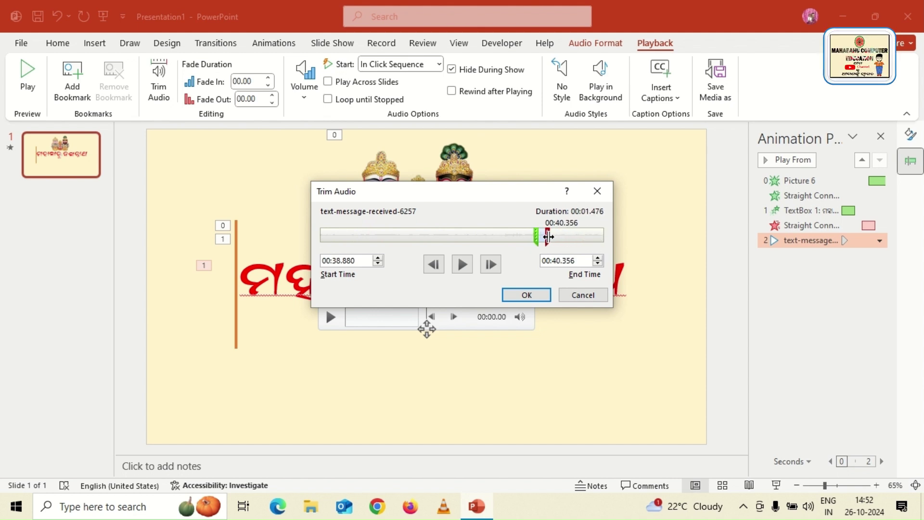
click(462, 264)
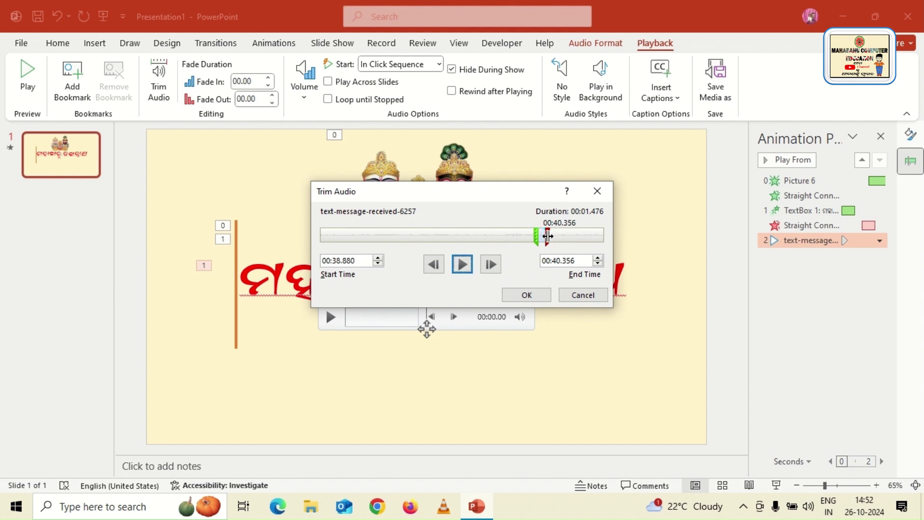
drag(548, 235, 545, 236)
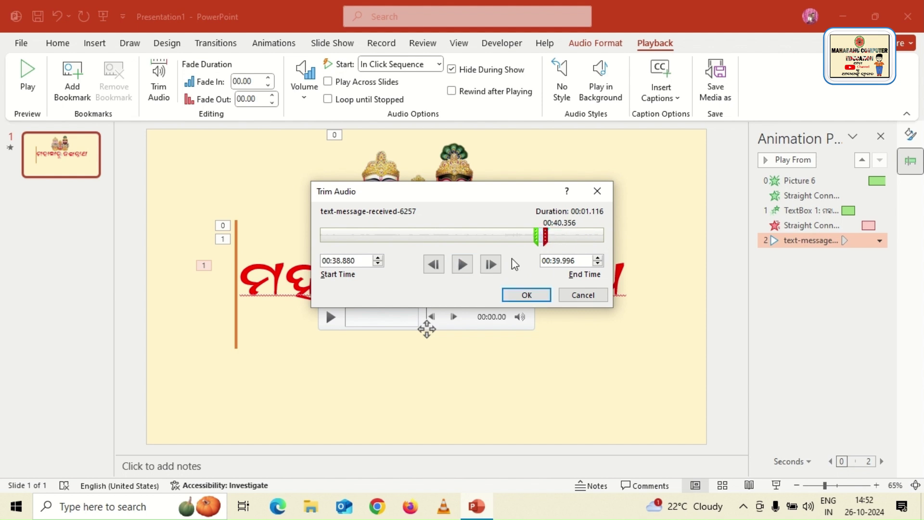
click(462, 263)
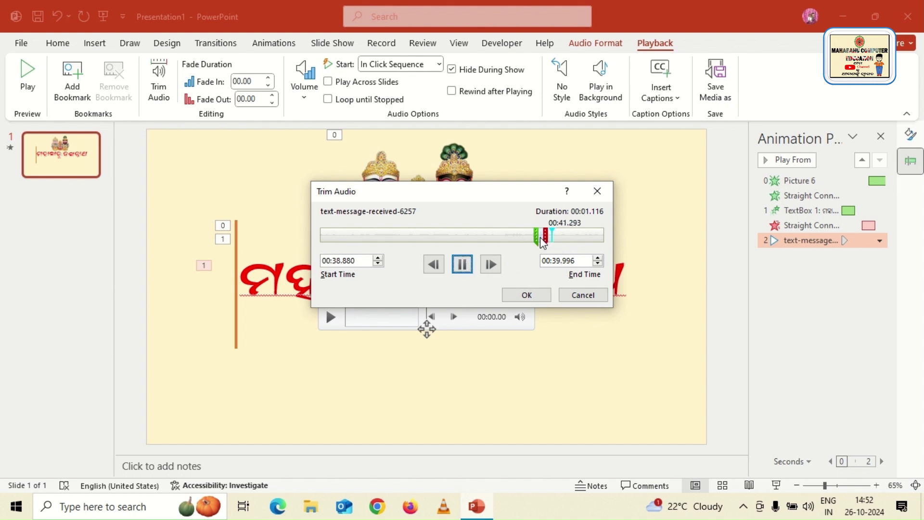
click(460, 265)
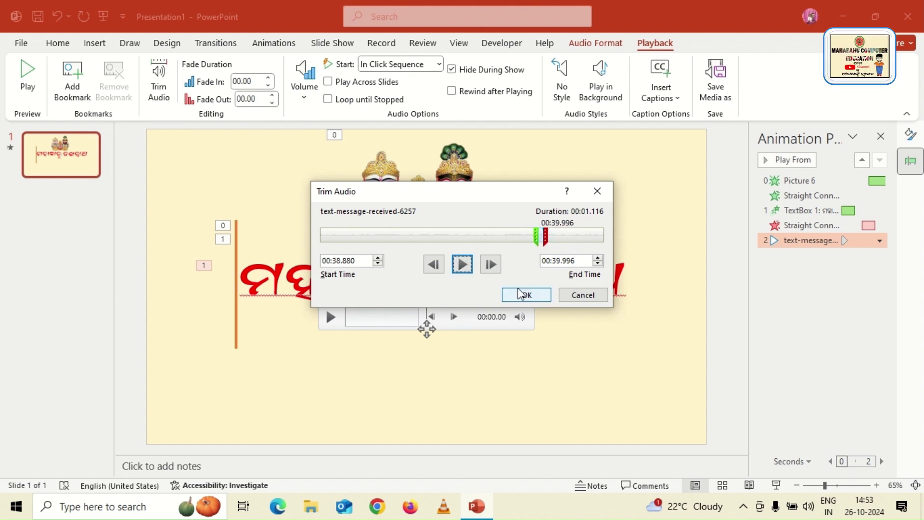
click(528, 295)
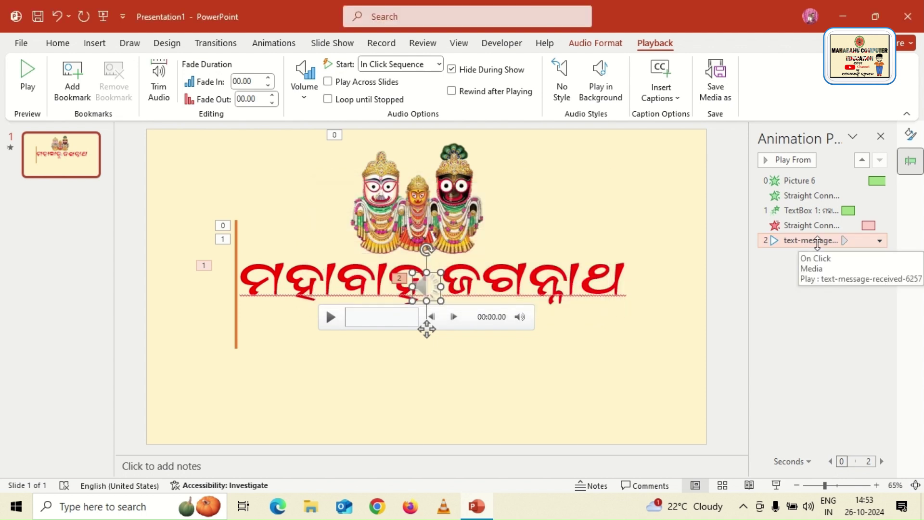
Move the sound's playback directly after the orange line's entrance animation and set it to start With Previous with a 0.5-second delay.
drag(817, 242, 821, 201)
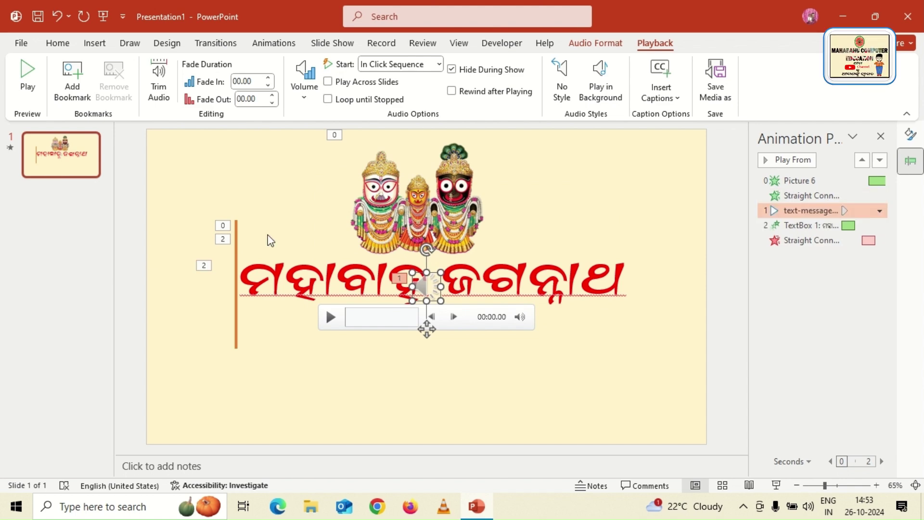
click(236, 243)
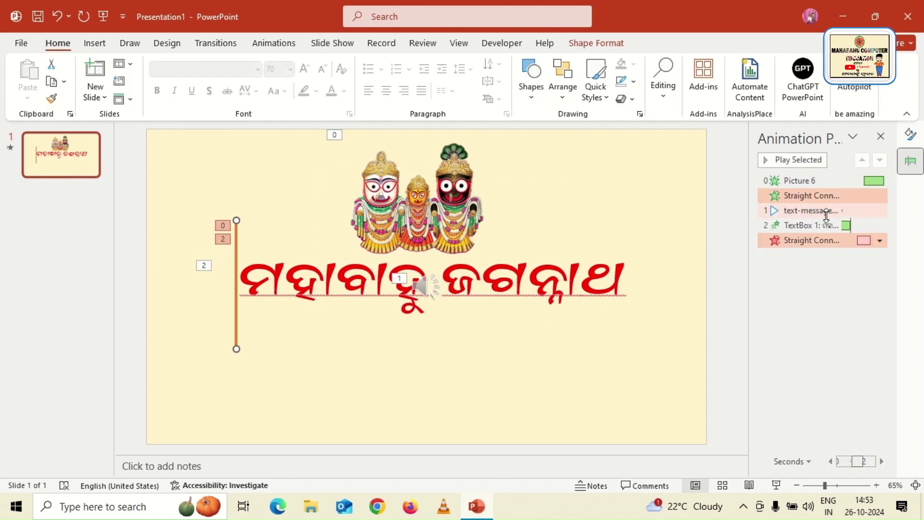
click(879, 211)
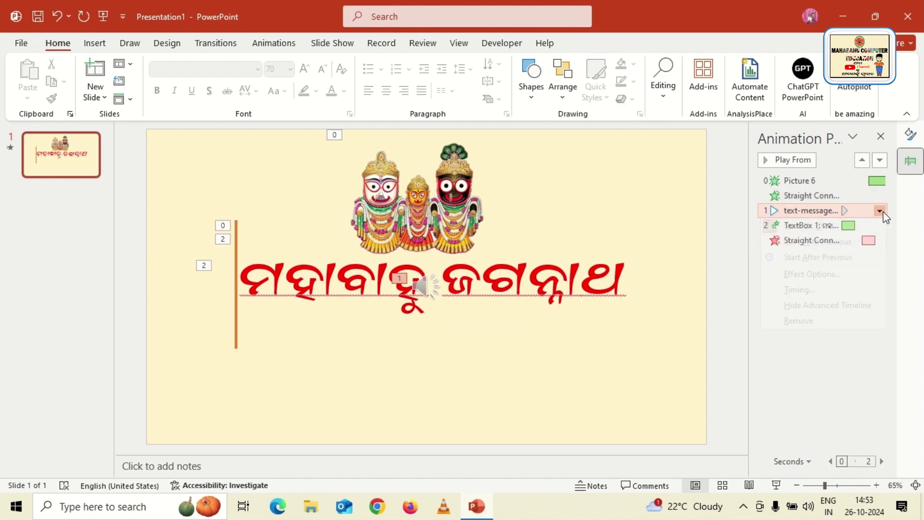
click(865, 247)
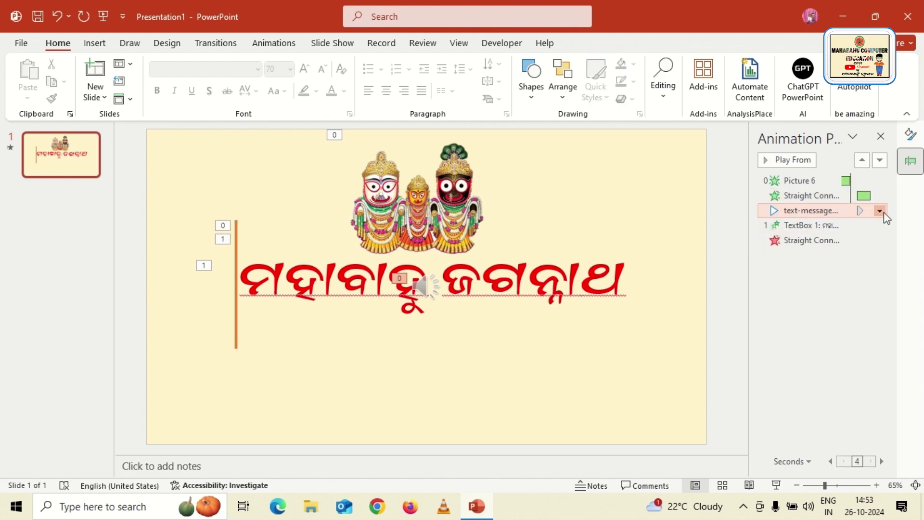
click(882, 212)
click(839, 275)
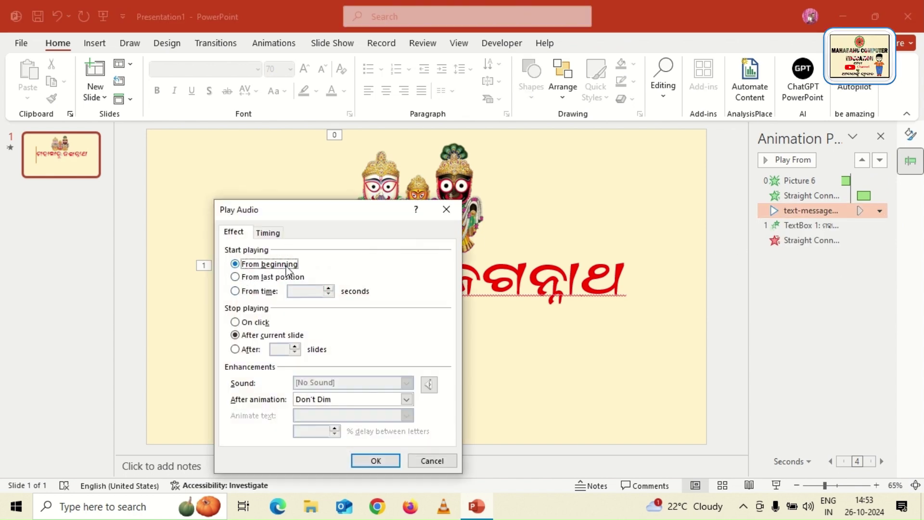
click(276, 237)
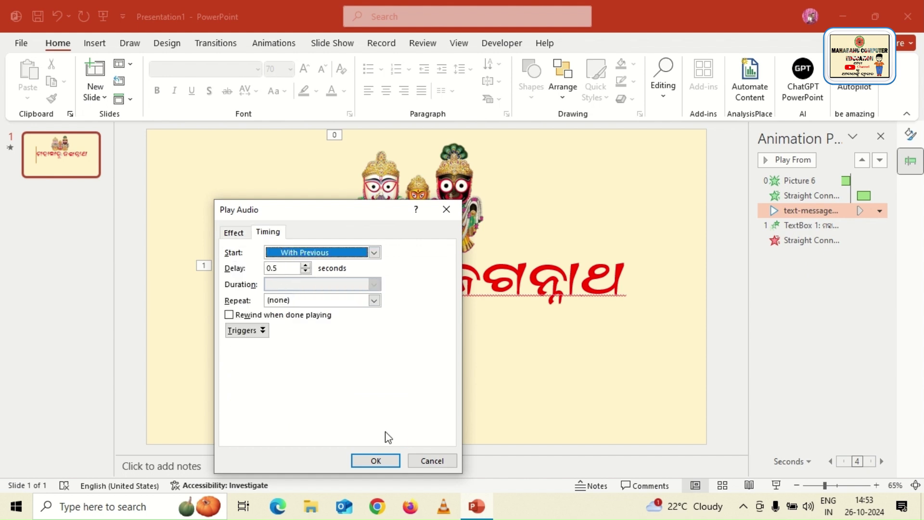
click(375, 461)
Duplicate the trimmed text-message sound on the slide by copying and pasting it.
click(424, 285)
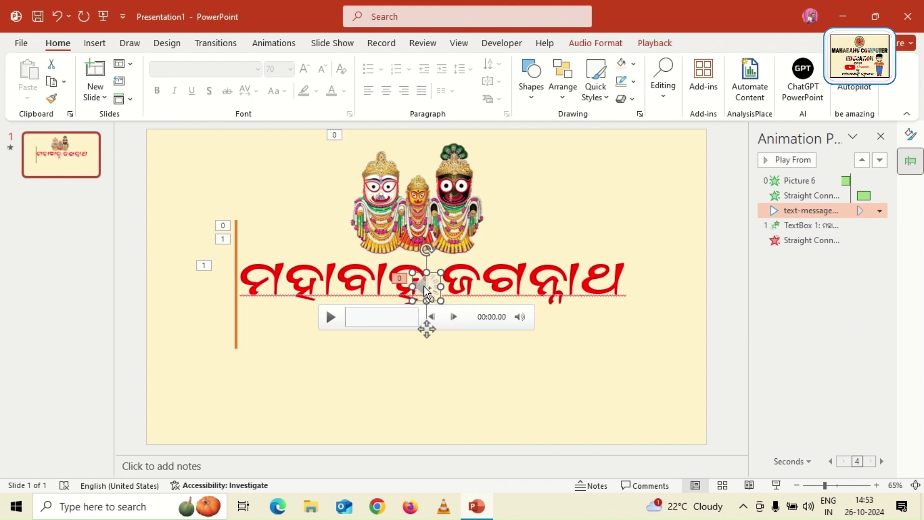
key(ctrl+c)
key(ctrl+v)
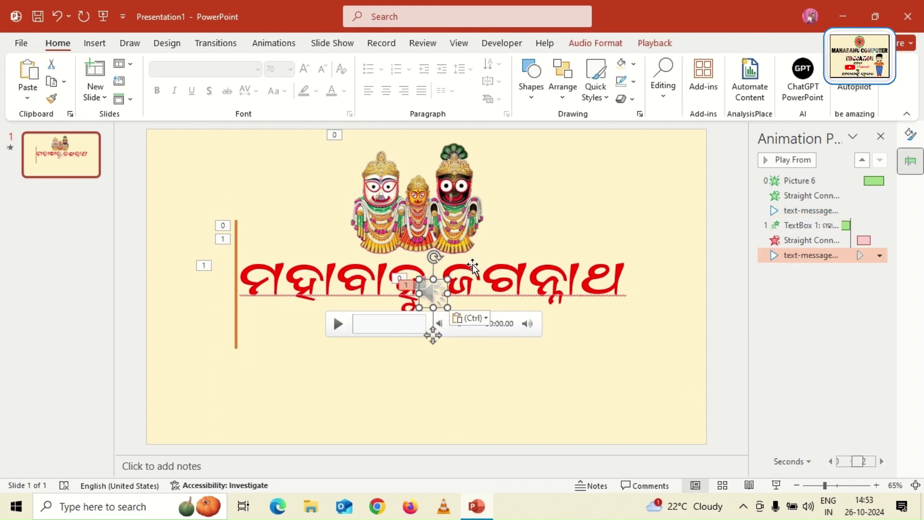
Review the duplicated sound's playback options, effect options and animation timing.
click(654, 42)
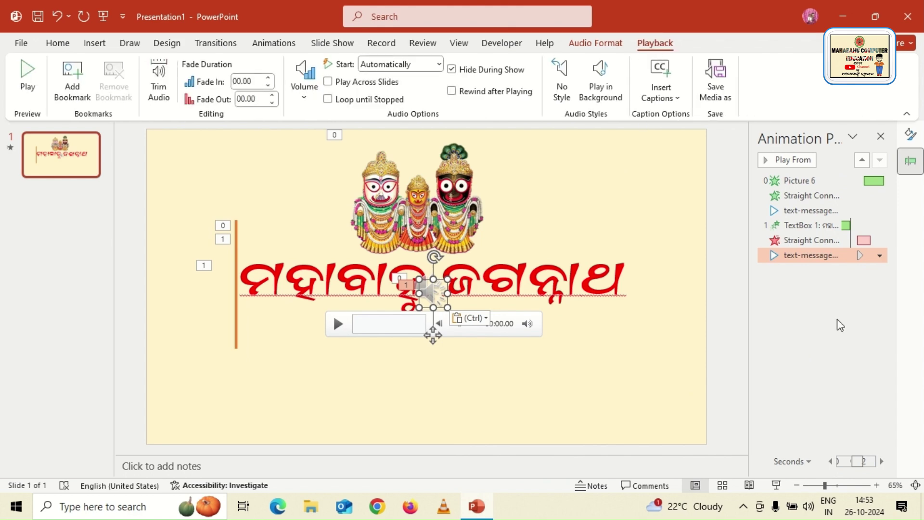
click(880, 255)
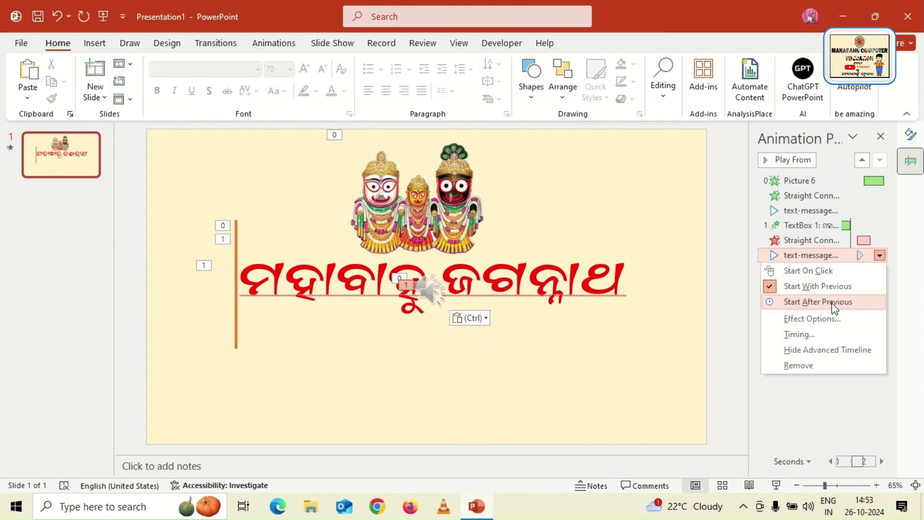
click(818, 318)
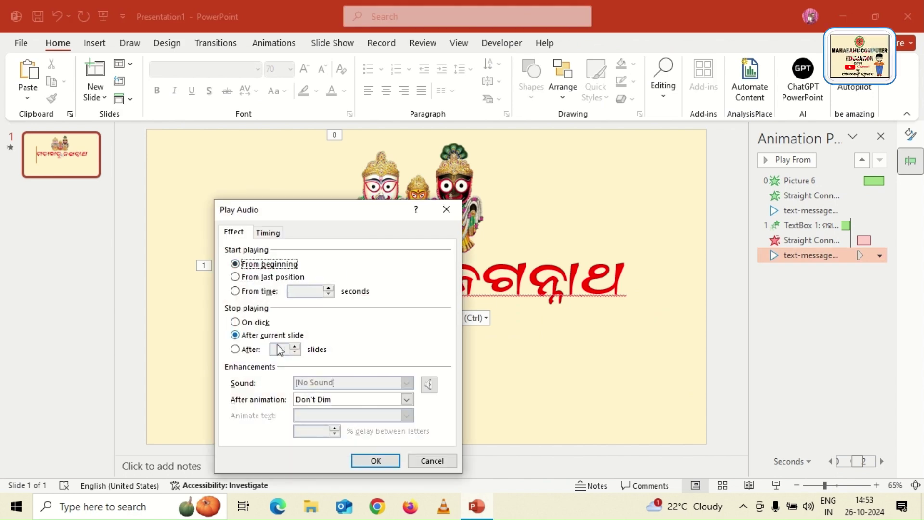
click(268, 233)
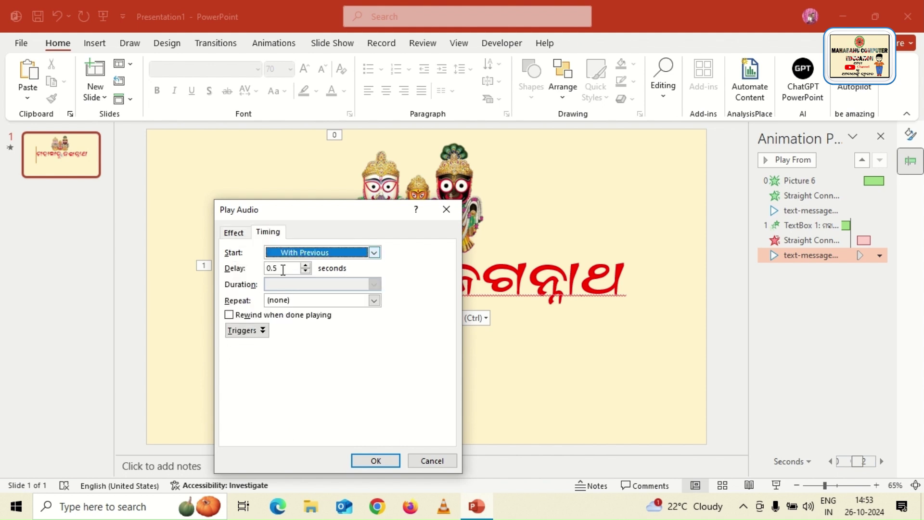
click(364, 456)
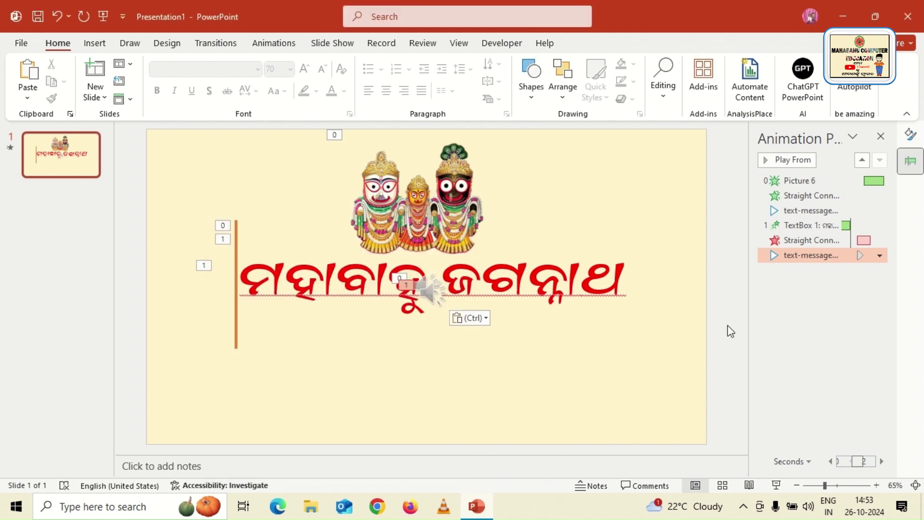
Insert the audio file transformer-hi-tech-audio-logo-digital-reveal-intro-122757 from the AUDIO folder and hide its icon during the show.
click(605, 355)
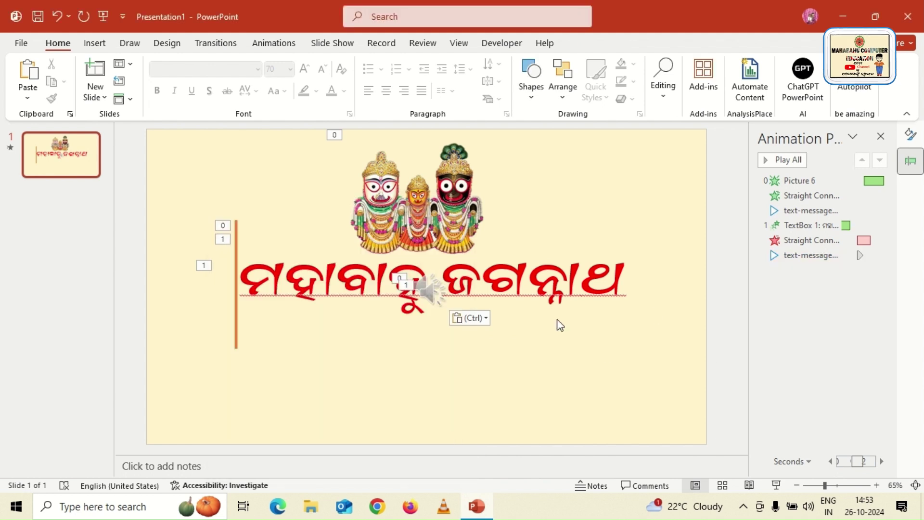
click(513, 269)
click(554, 204)
click(95, 43)
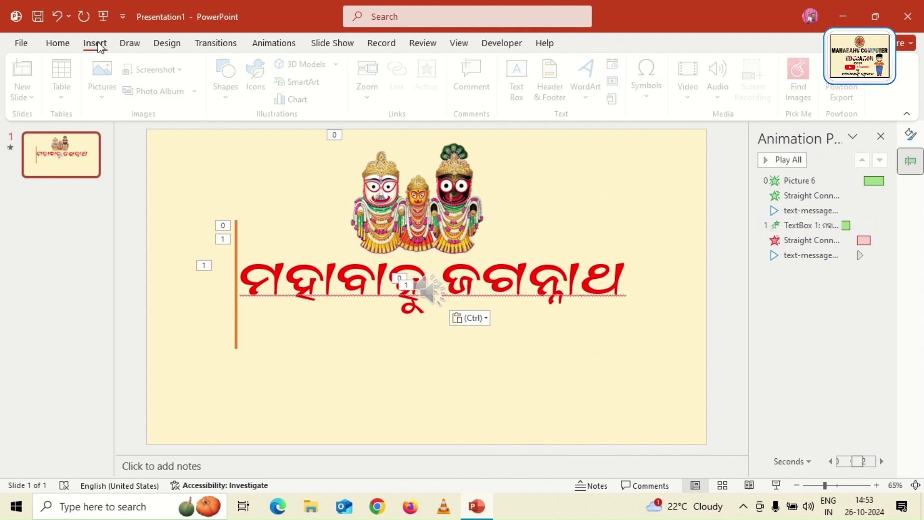
click(722, 96)
click(739, 126)
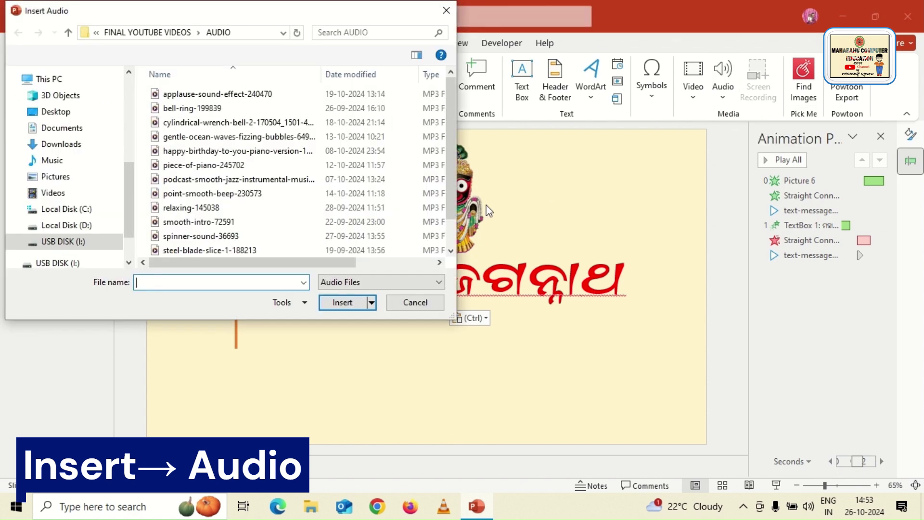
drag(451, 178, 447, 240)
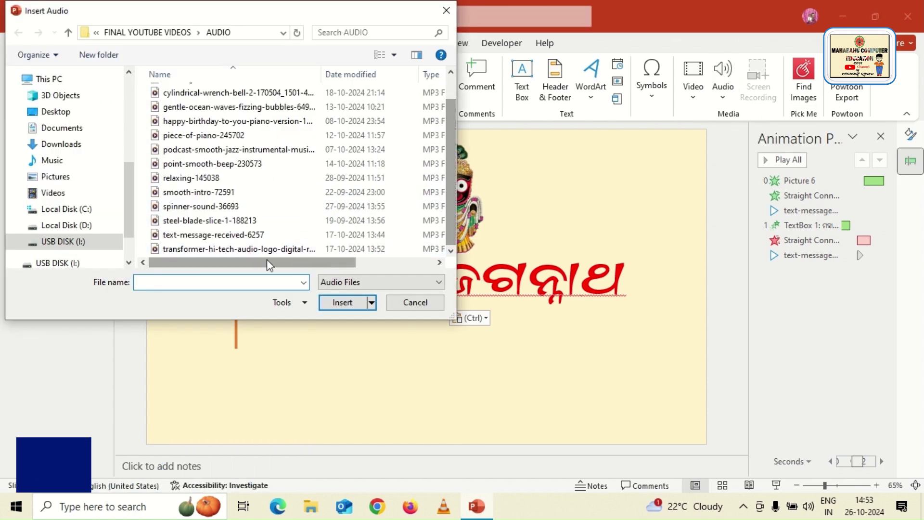
click(192, 252)
click(343, 302)
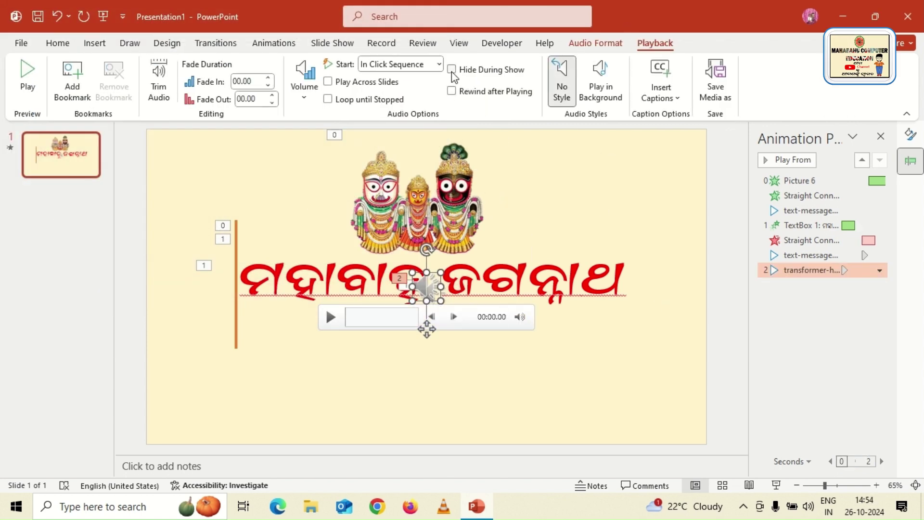
click(452, 70)
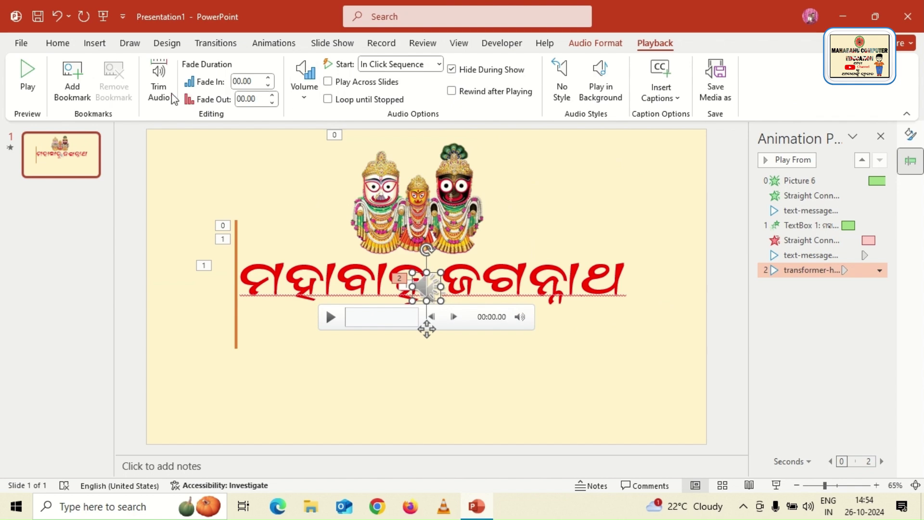
Trim the transformer-hi-tech audio to start at 00:04.062 and end at 00:04.532, and audition the trimmed part.
click(158, 91)
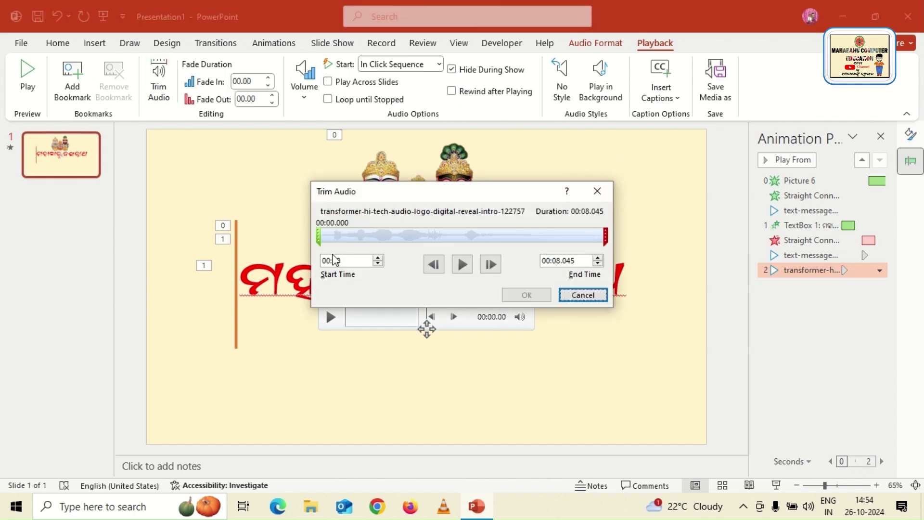
drag(318, 237, 462, 243)
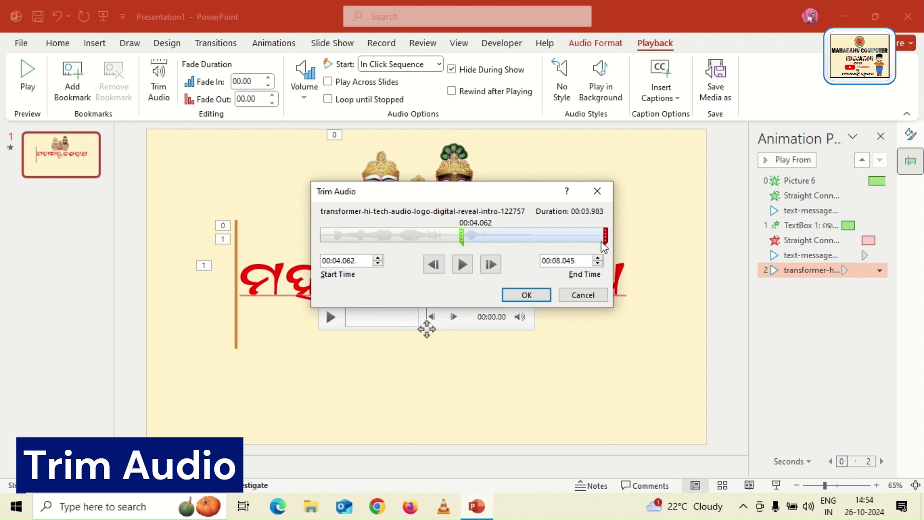
drag(604, 238, 482, 241)
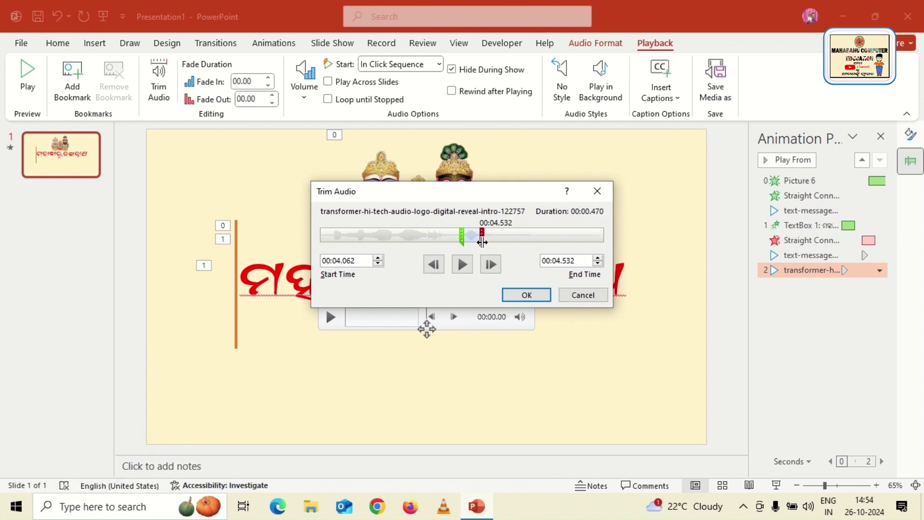
click(462, 264)
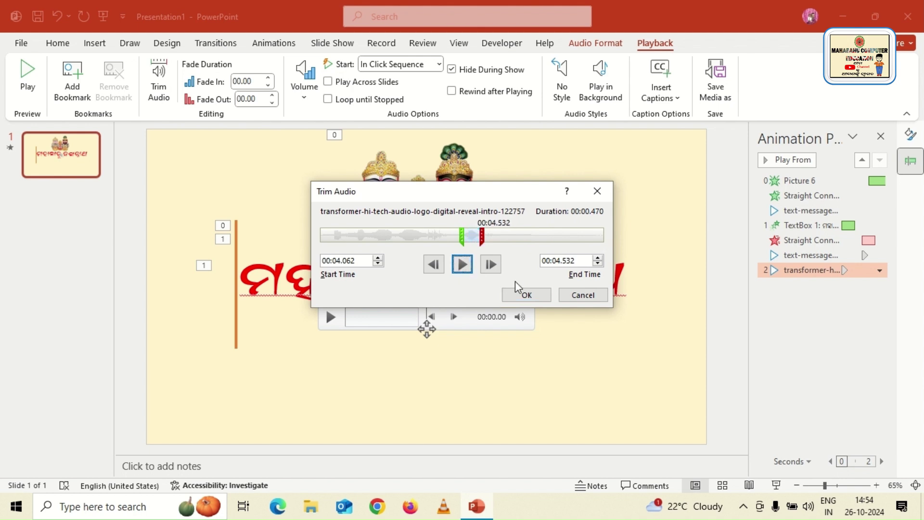
click(524, 294)
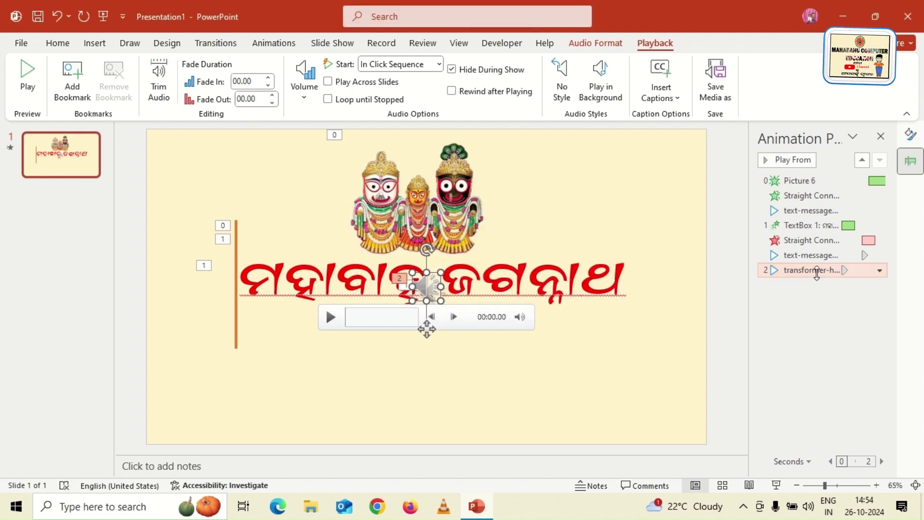
Move the transformer sound's playback directly after the title's entrance animation, set it to start With Previous, and check its effect and timing options.
drag(816, 273, 818, 233)
click(879, 241)
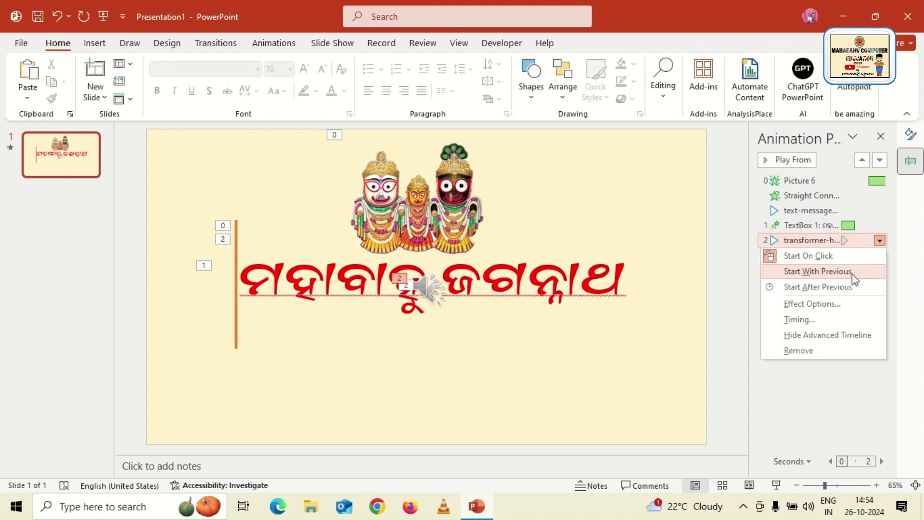
click(853, 279)
click(879, 240)
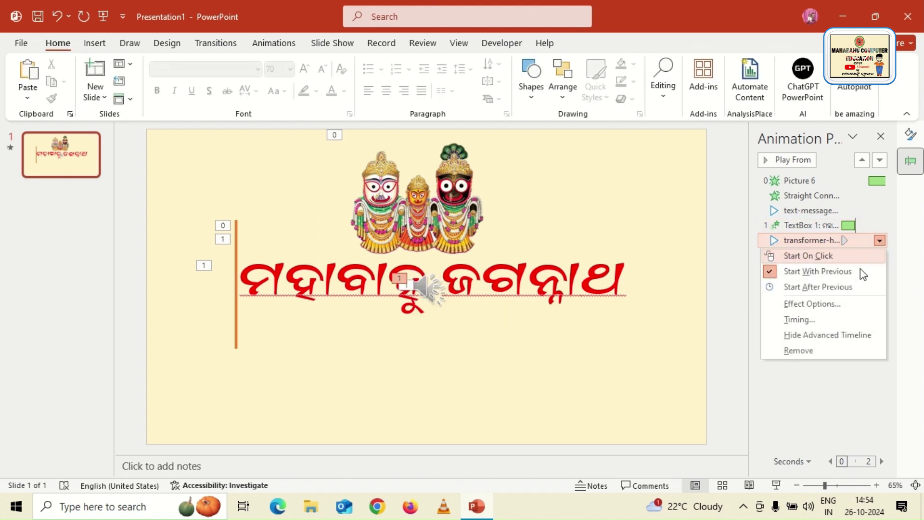
click(831, 305)
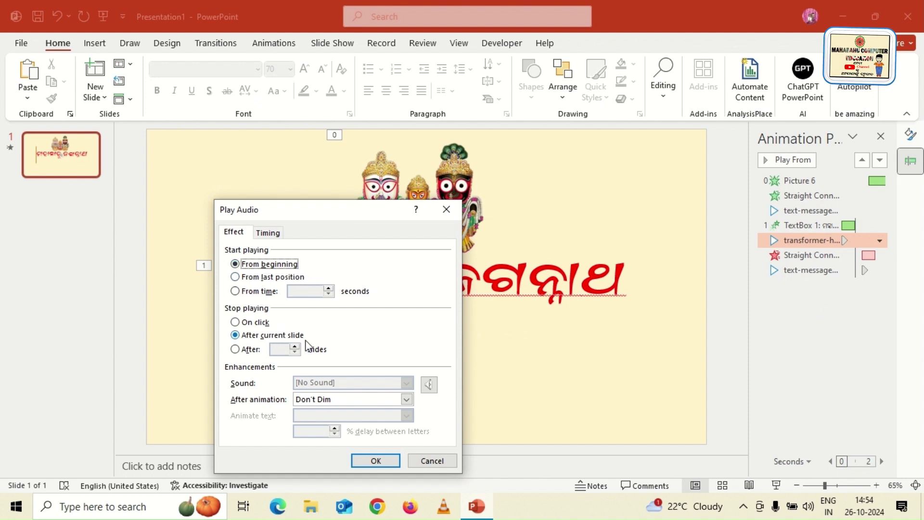
click(276, 236)
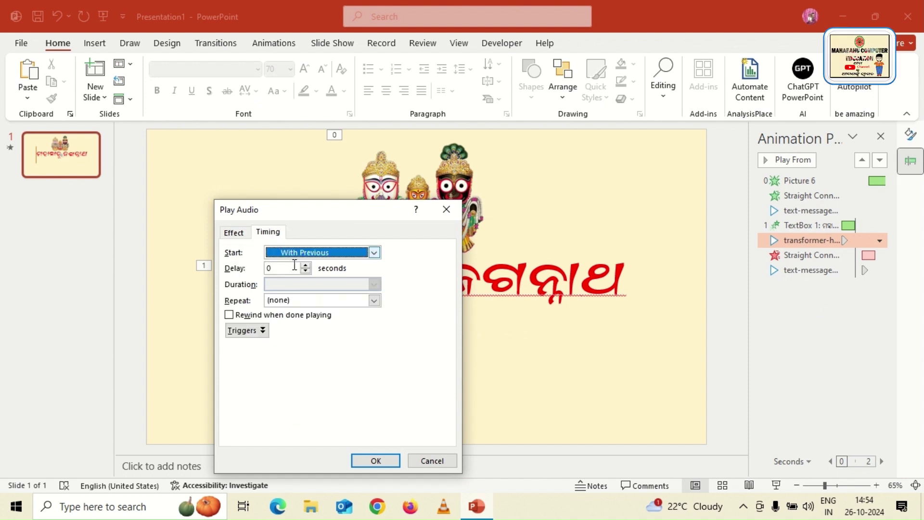
click(373, 461)
click(657, 347)
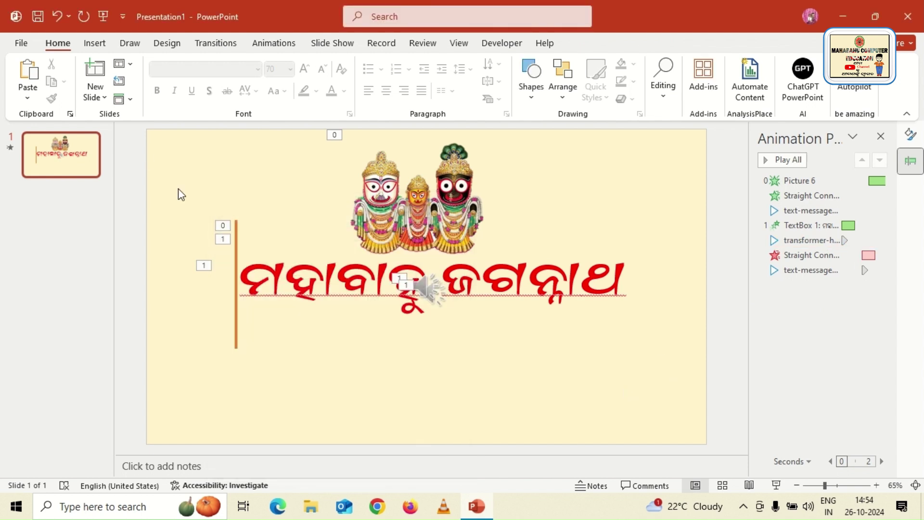
Preview the slide's animations, then run the slide show from the beginning and exit it.
click(273, 44)
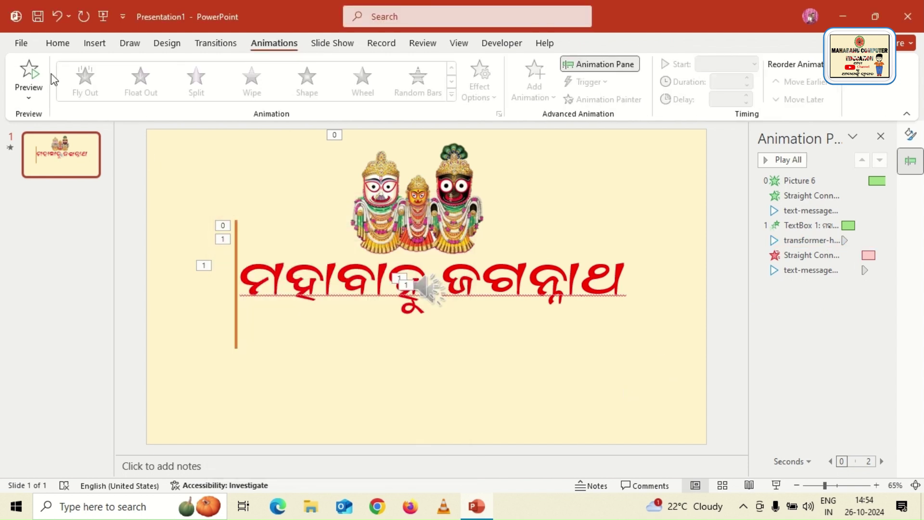
click(29, 98)
click(41, 118)
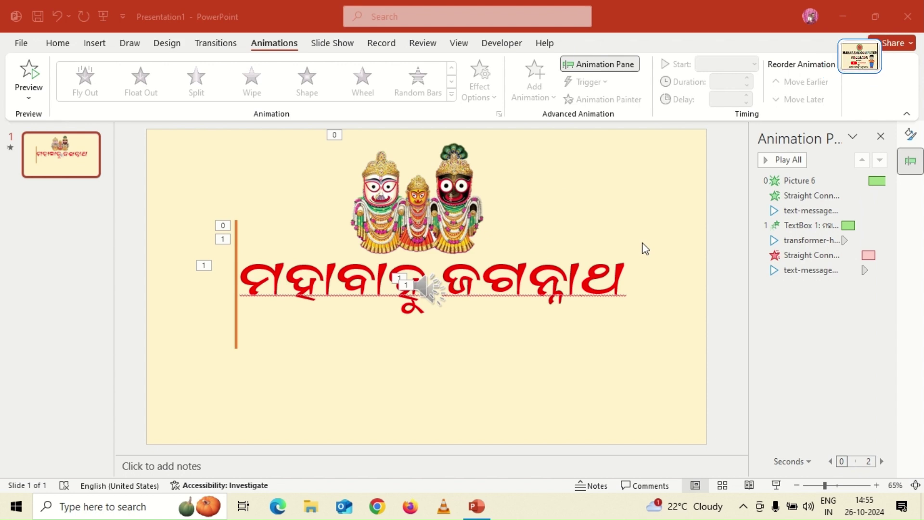
click(214, 179)
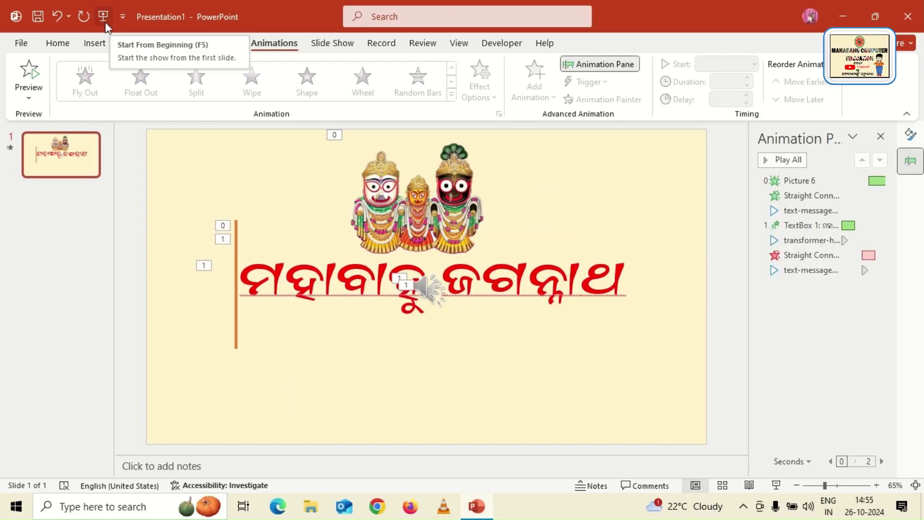
click(102, 15)
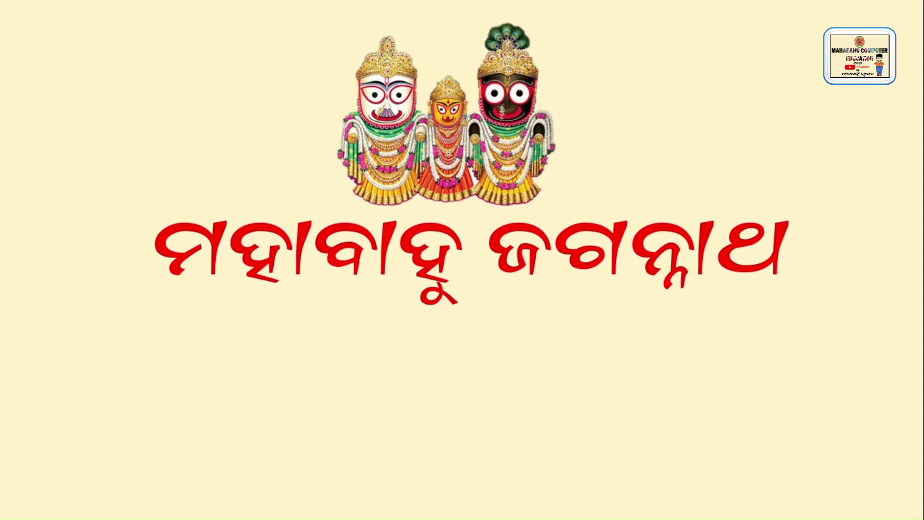
key(Escape)
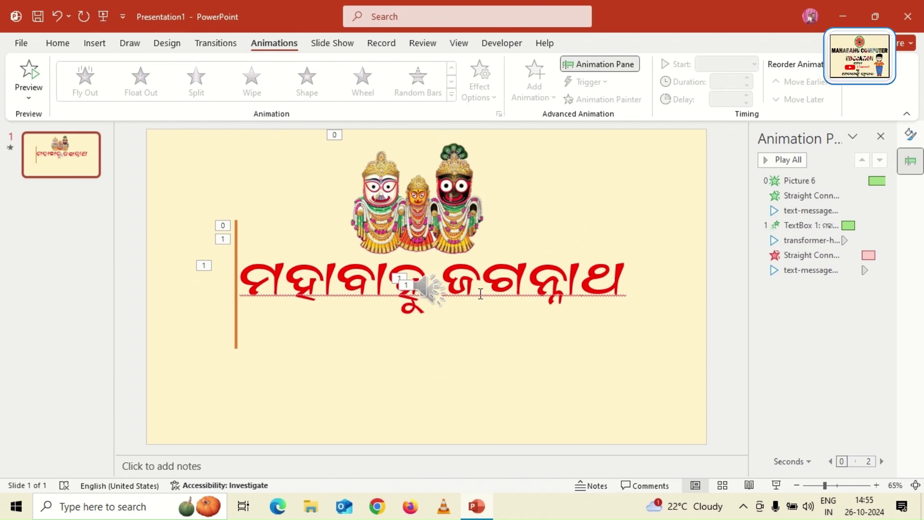
Set up a video export of the presentation at Full HD (1080p) quality.
click(21, 44)
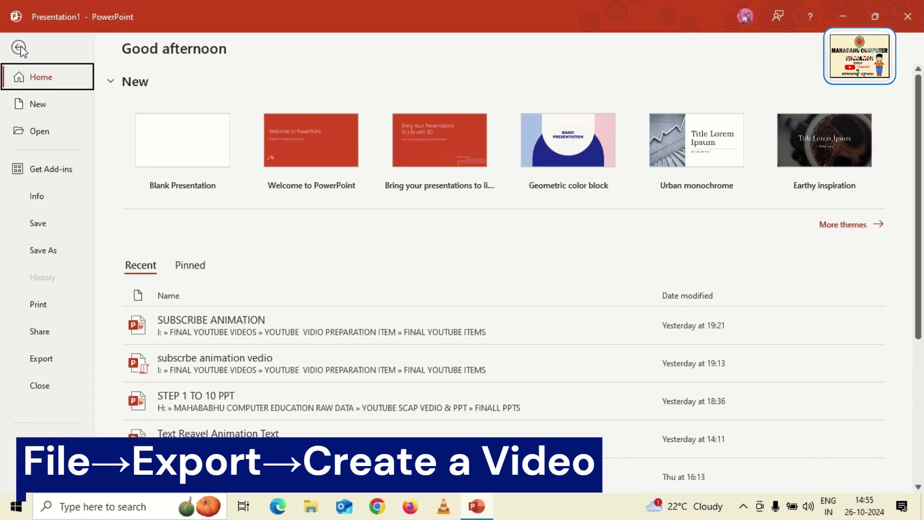
click(42, 361)
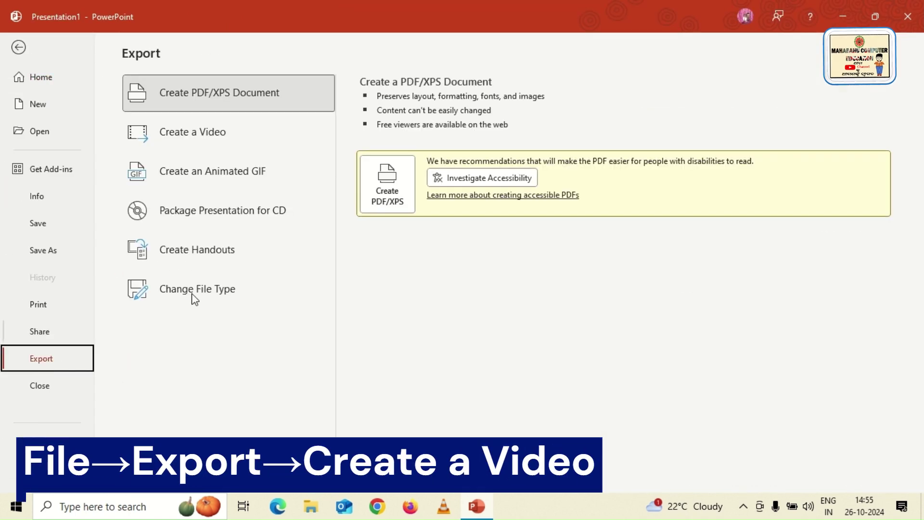
click(241, 141)
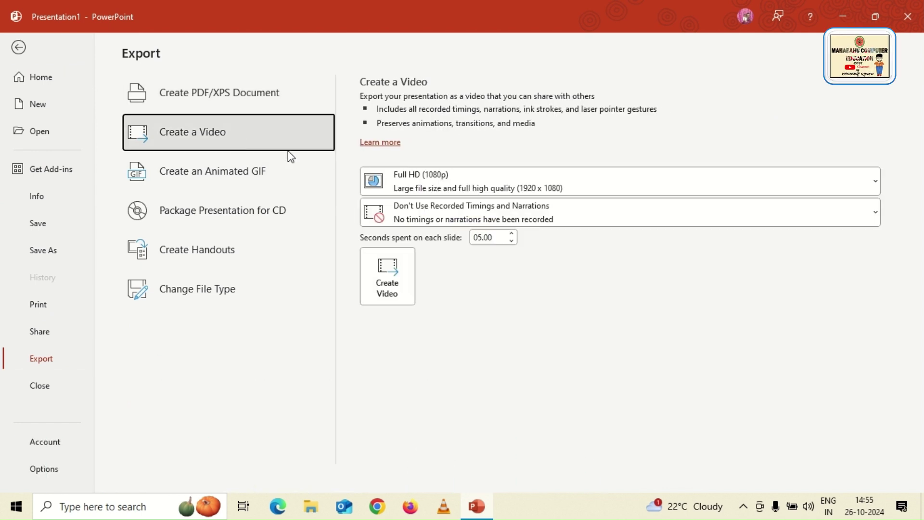
click(483, 187)
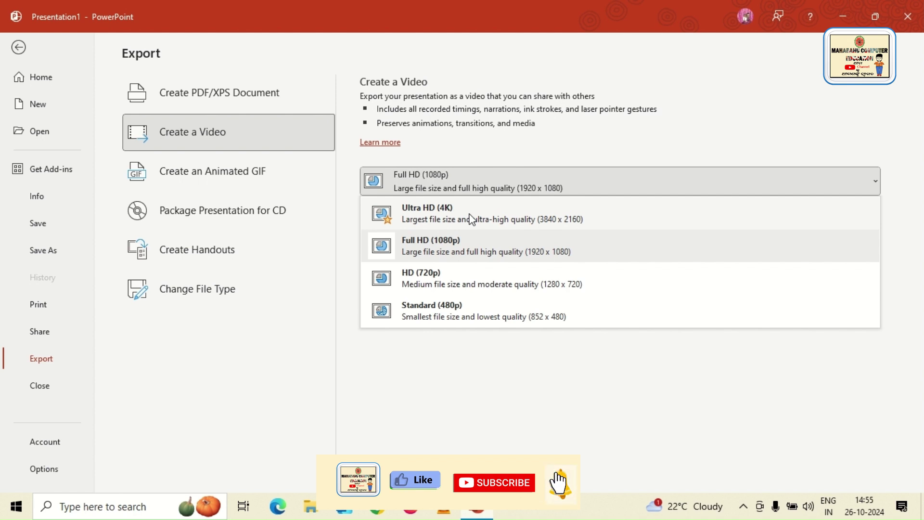
click(484, 253)
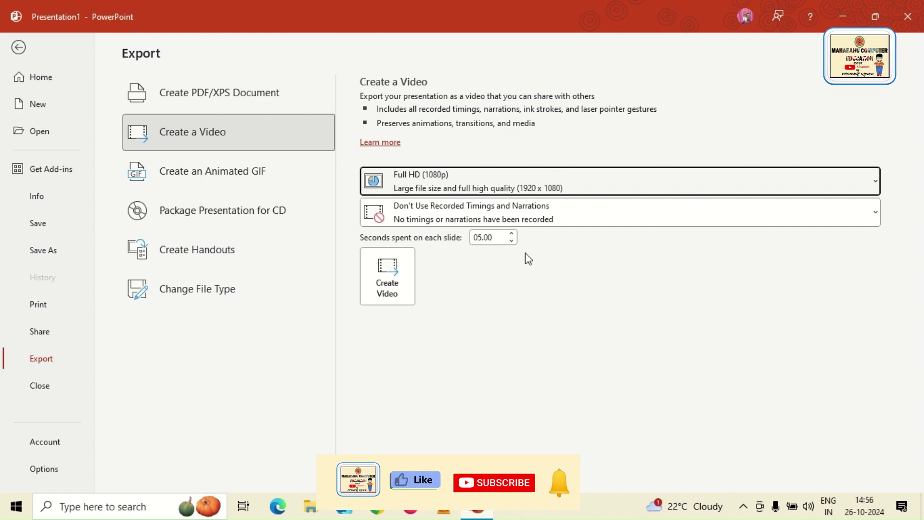
Create the video and save it to the Desktop as an MPEG-4 file named Prabhu.
click(385, 299)
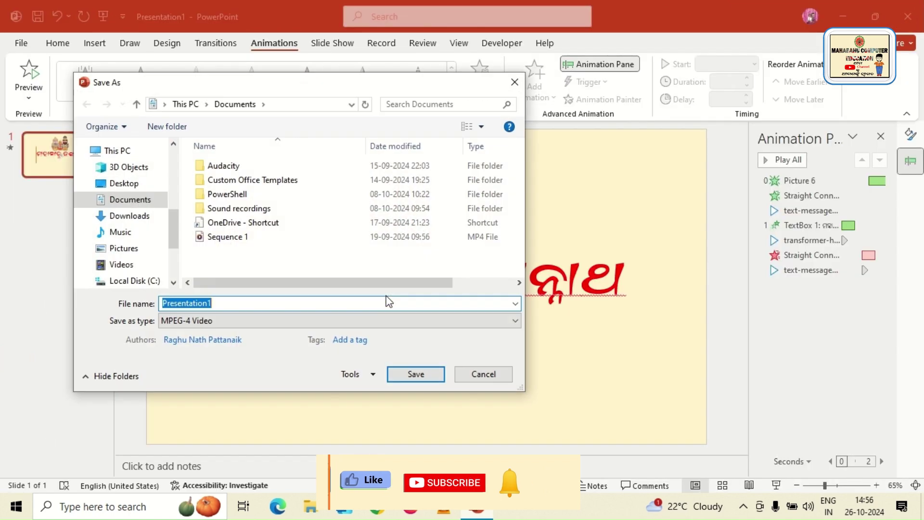
click(124, 184)
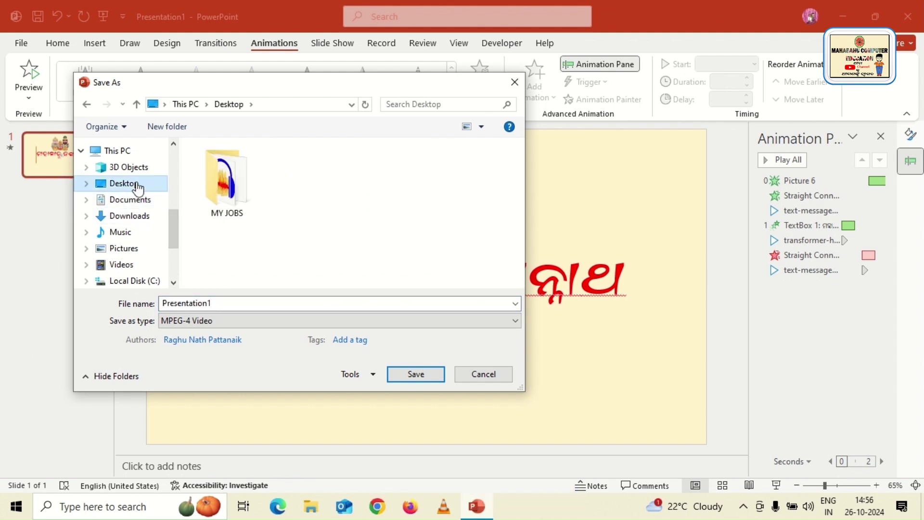
double_click(230, 303)
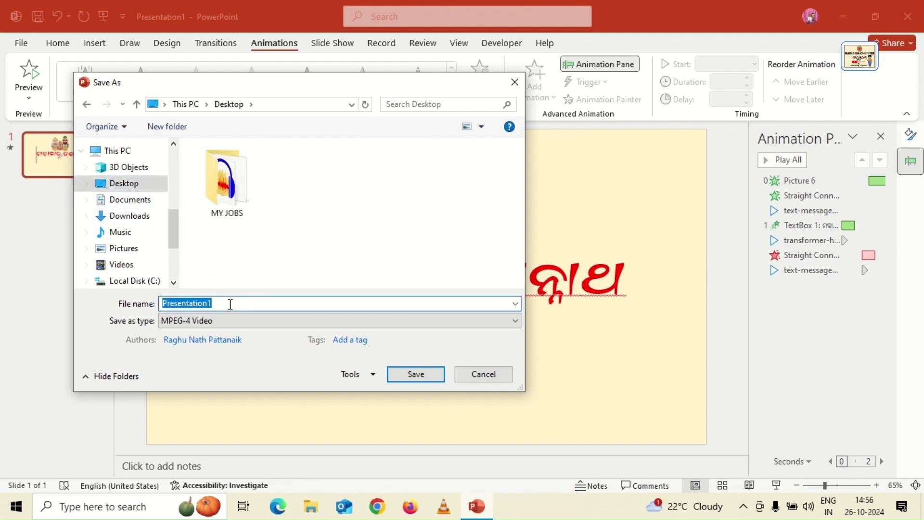
text(Prabhu)
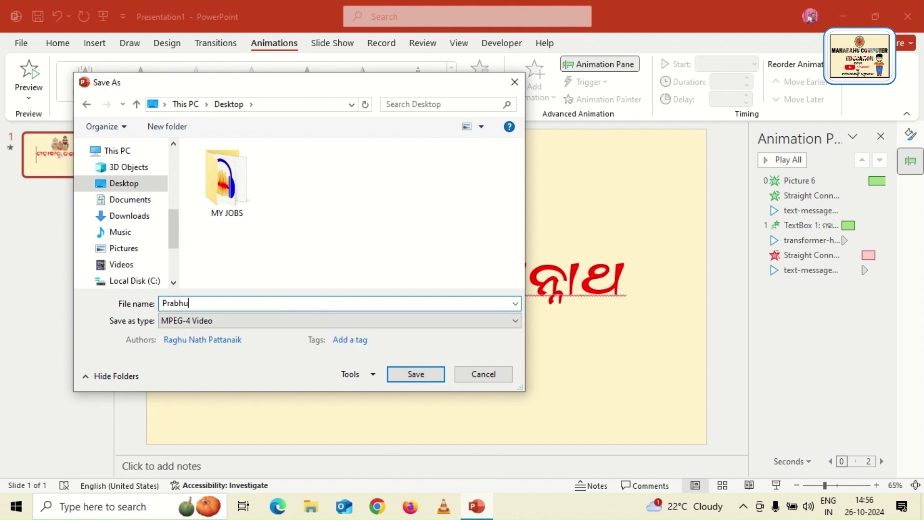
click(416, 375)
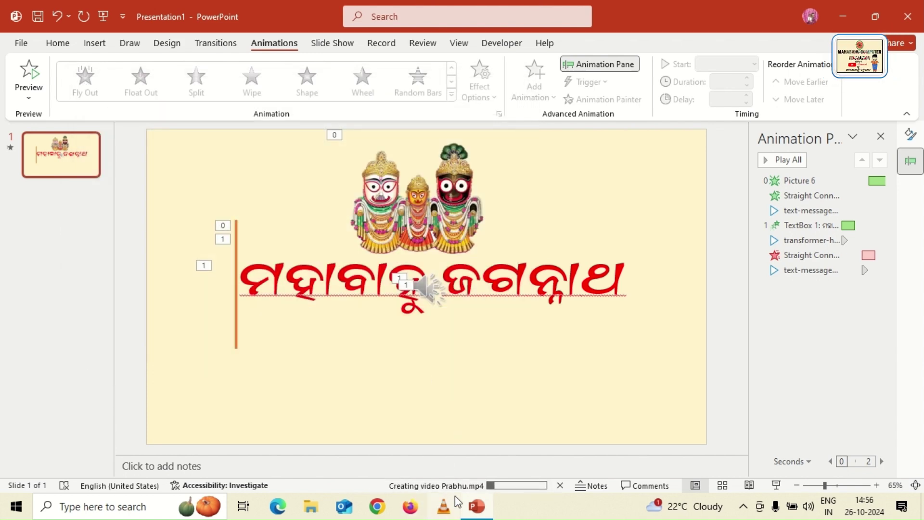
Switch to the desktop and open the exported Prabhu video in the media player.
mouse_move(471, 495)
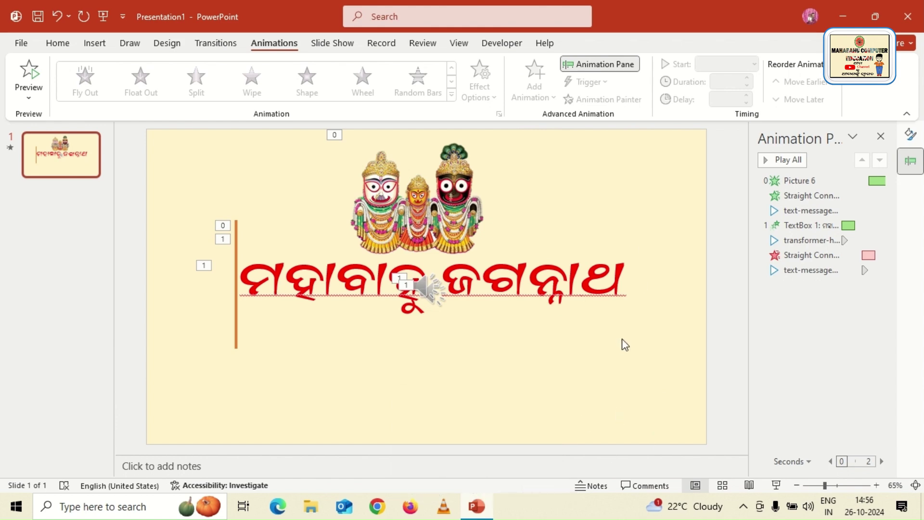
key(super+d)
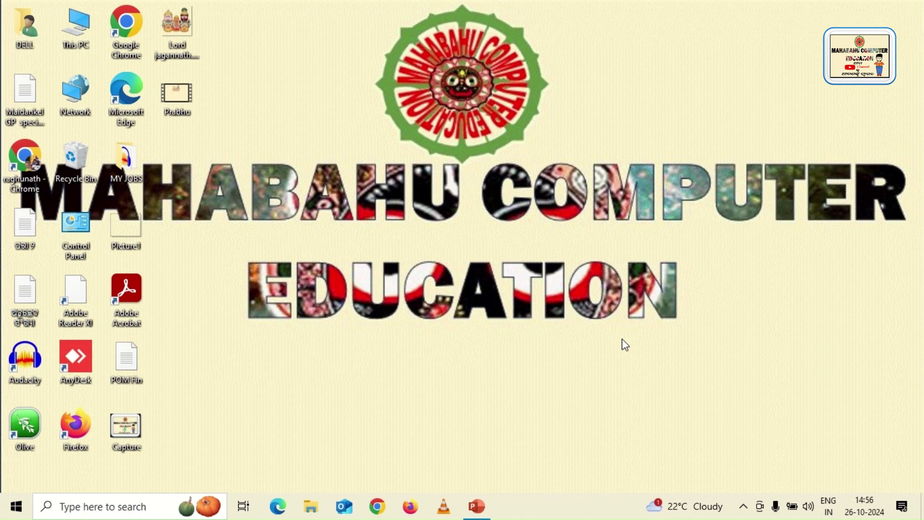
double_click(186, 97)
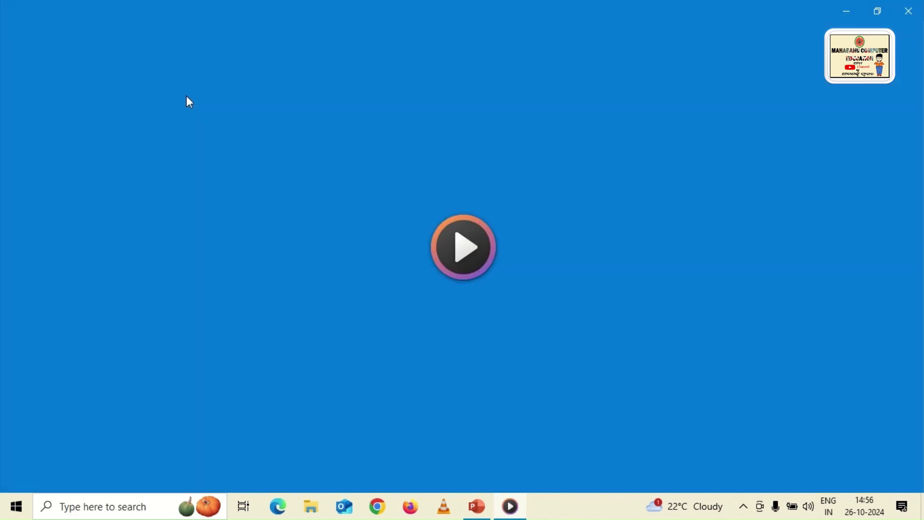